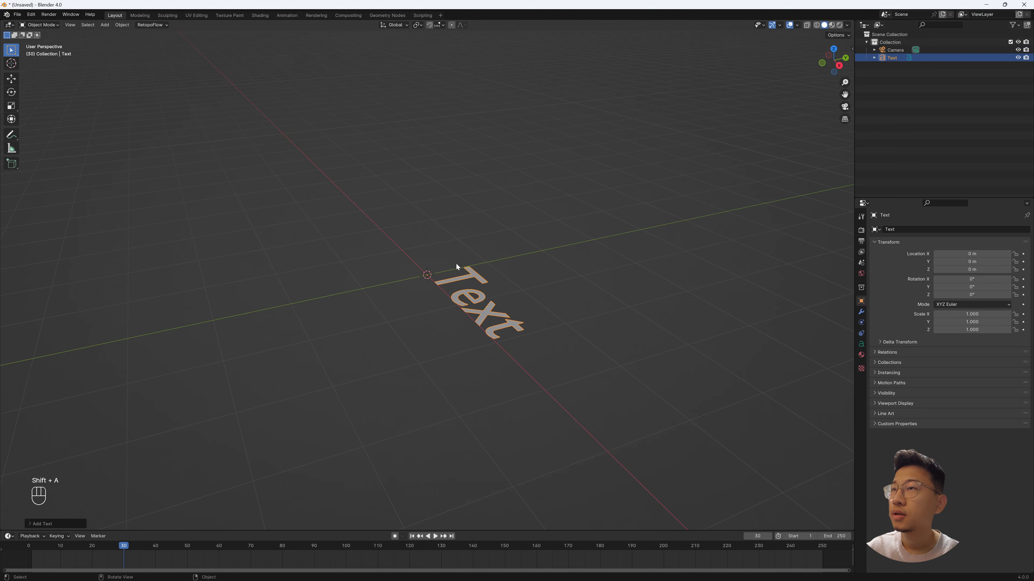
Set the text object's regular font to Roboto Medium from the user's local Fonts folder.
left_click(861, 344)
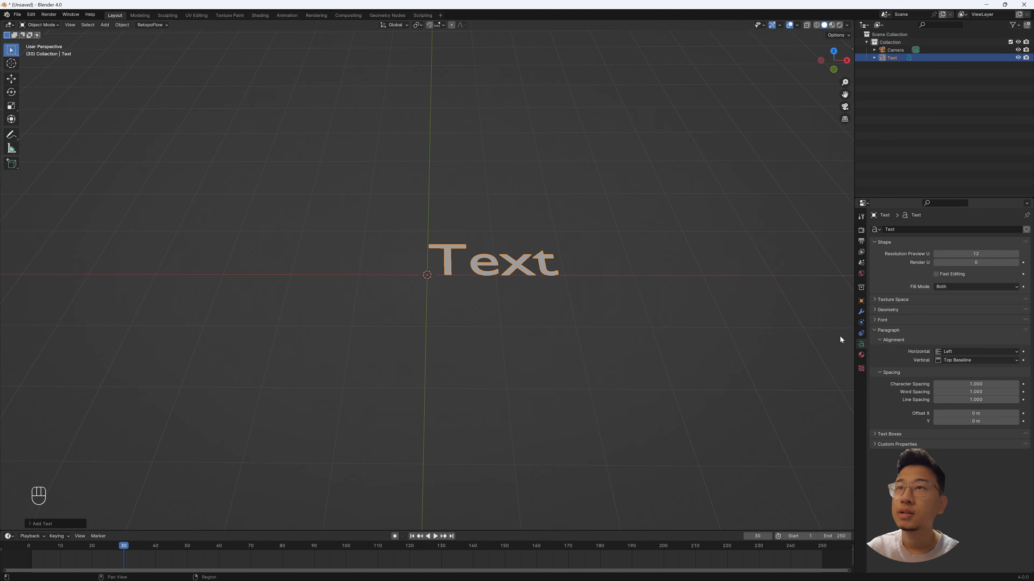
middle_click_drag(528, 218, 505, 242)
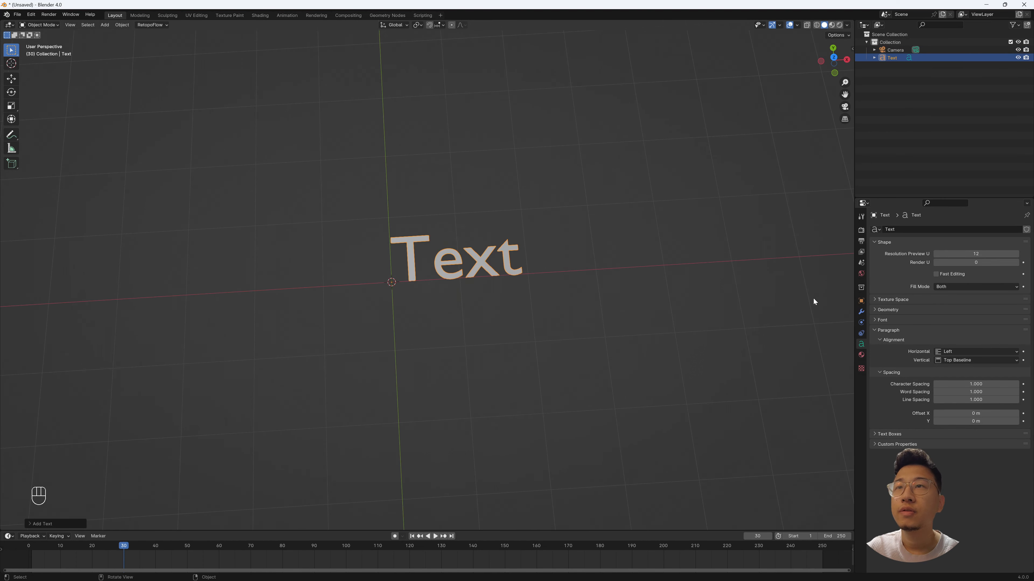
left_click(882, 320)
left_click(1015, 333)
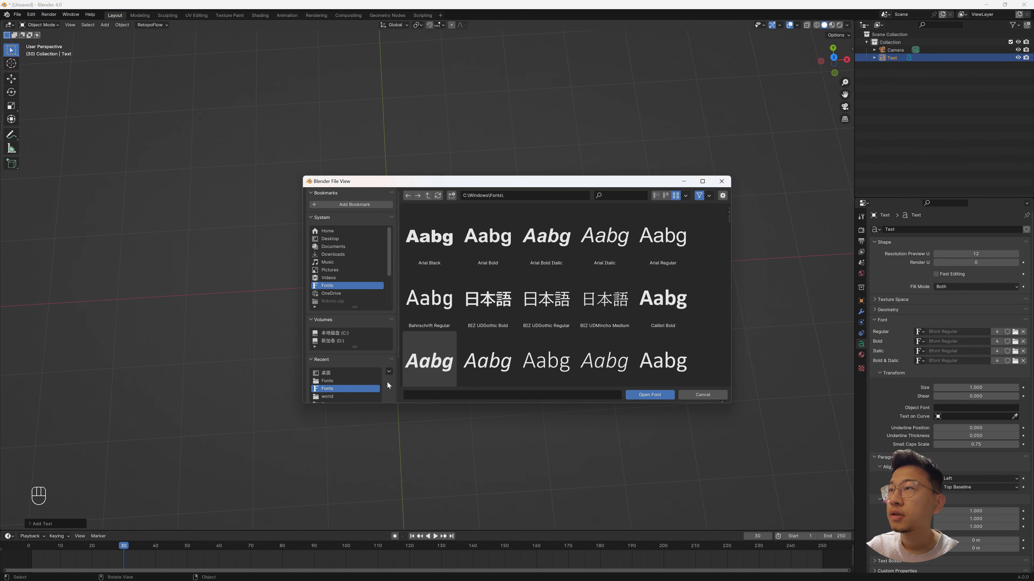
left_click(363, 379)
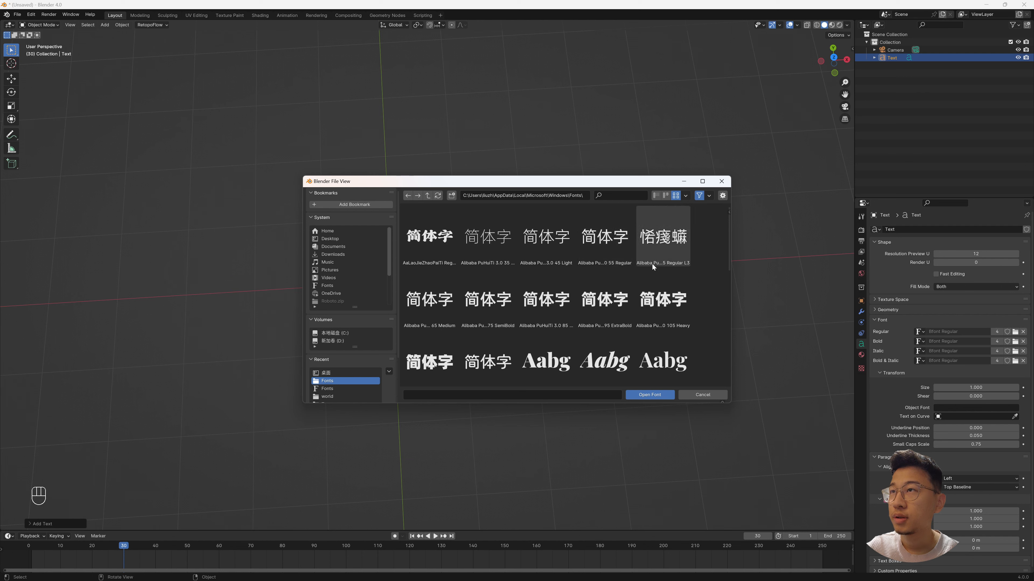
type("roboto")
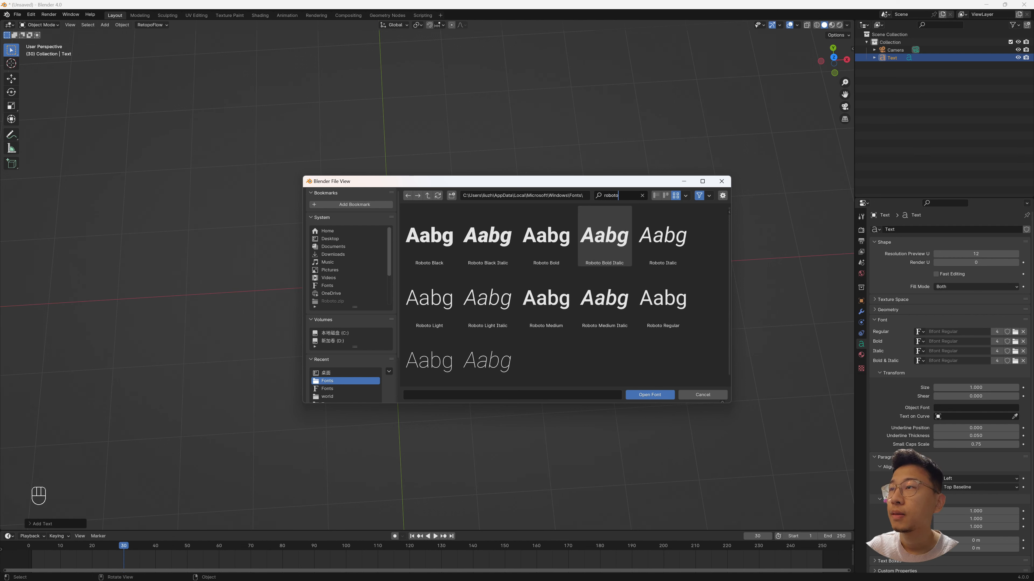
left_click(556, 309)
left_click(649, 394)
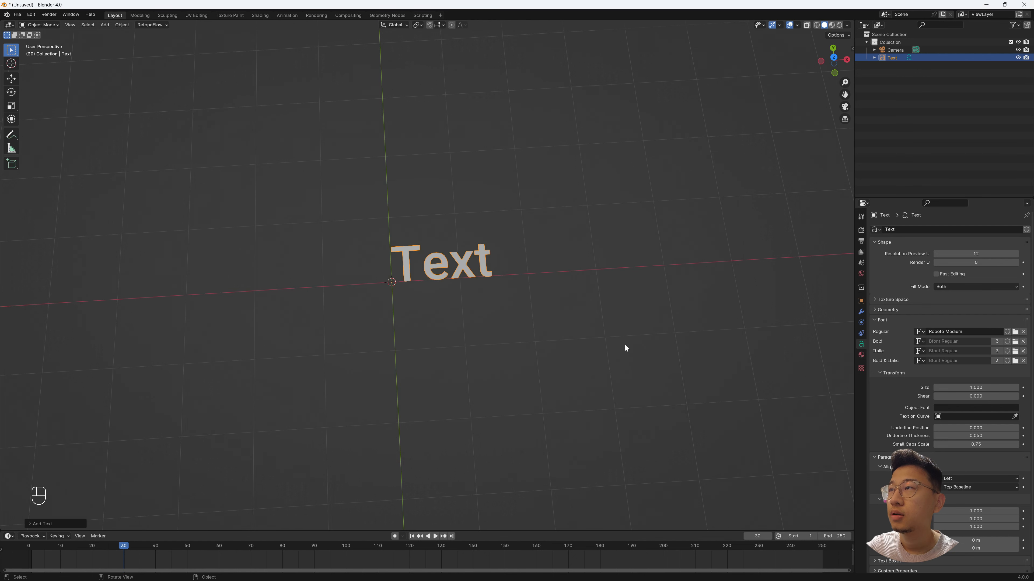
Enter text editing and delete the placeholder word from the text object.
scroll(544, 286, "up", 5)
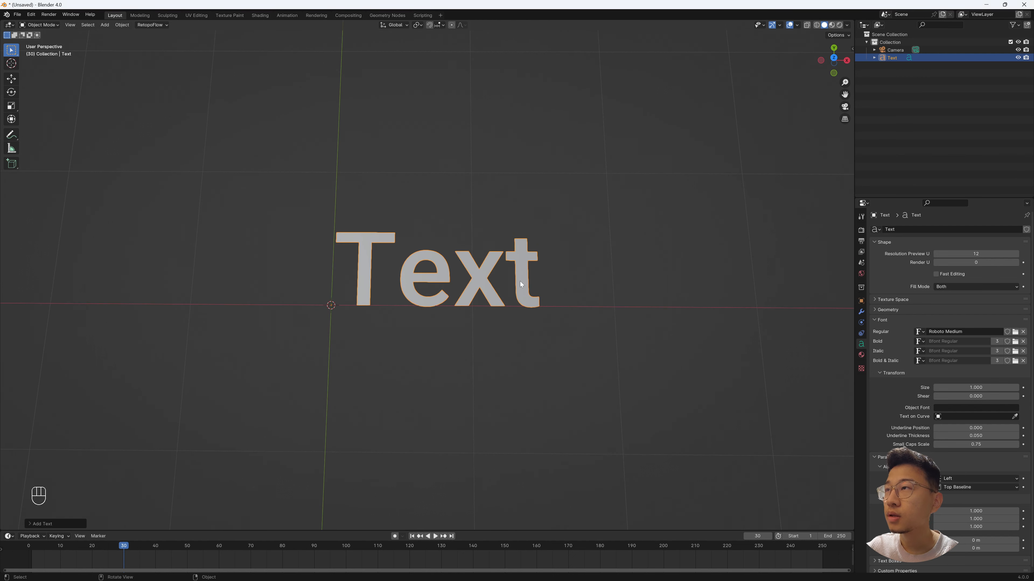
middle_click_drag(521, 281, 526, 281)
key("Tab")
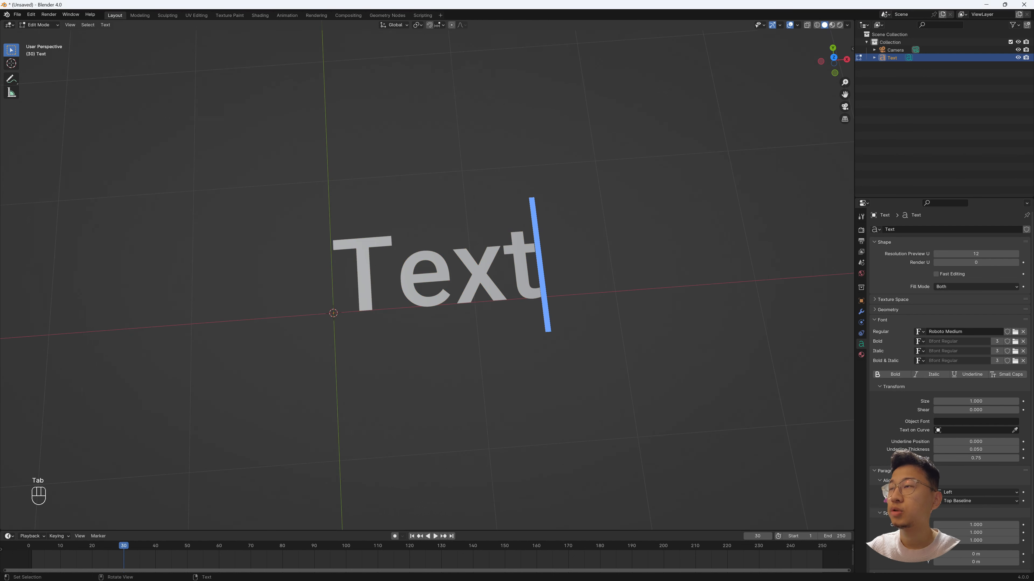
key("BackSpace")
key("BackSpace")
key("BackSpace")
key("BackSpace")
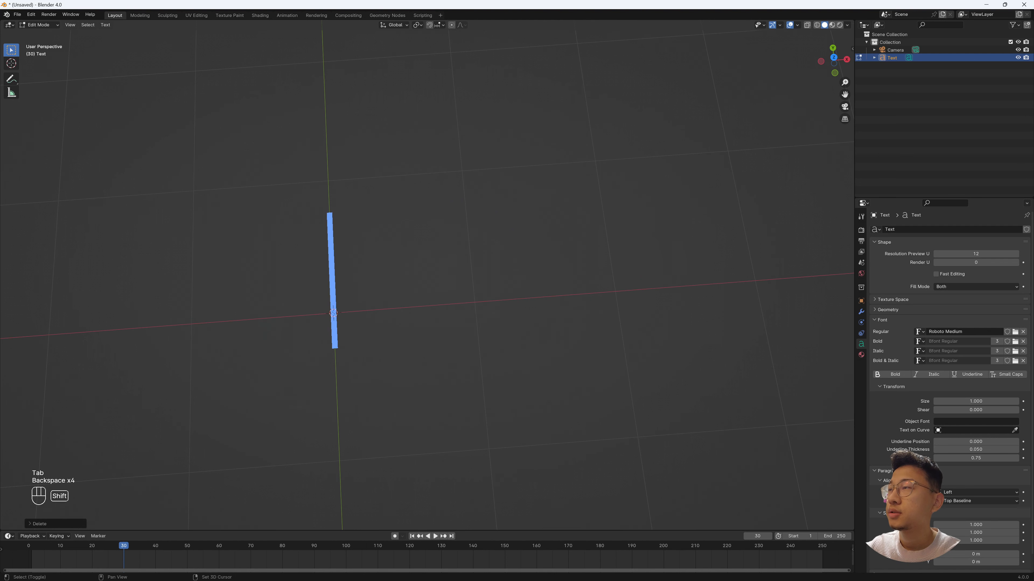
type("C")
key("BackSpace")
type("ch")
key("BackSpace")
key("BackSpace")
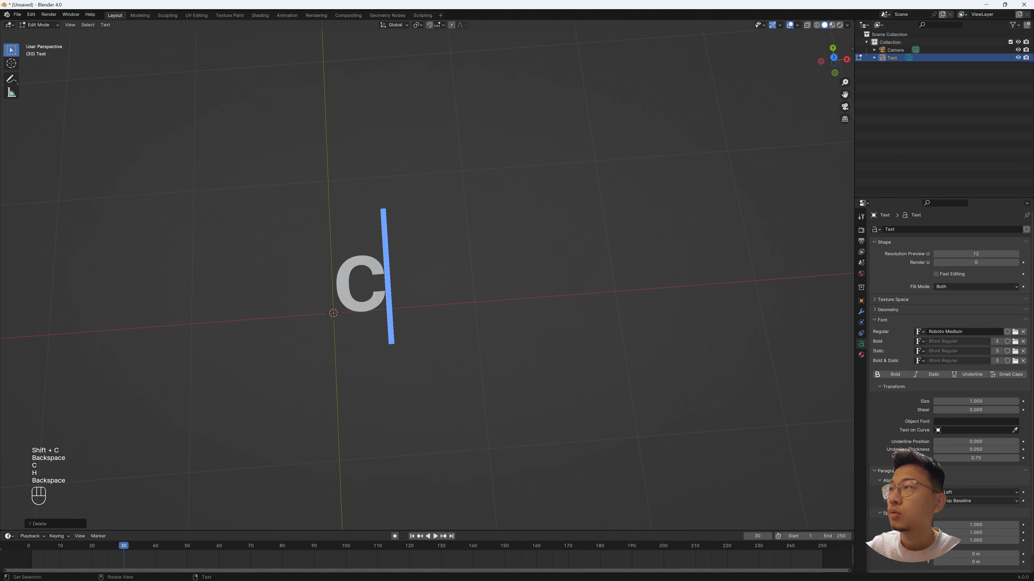
Enter the creator's name followed by "3D" as the text content and return to Object Mode.
type("Johnnl")
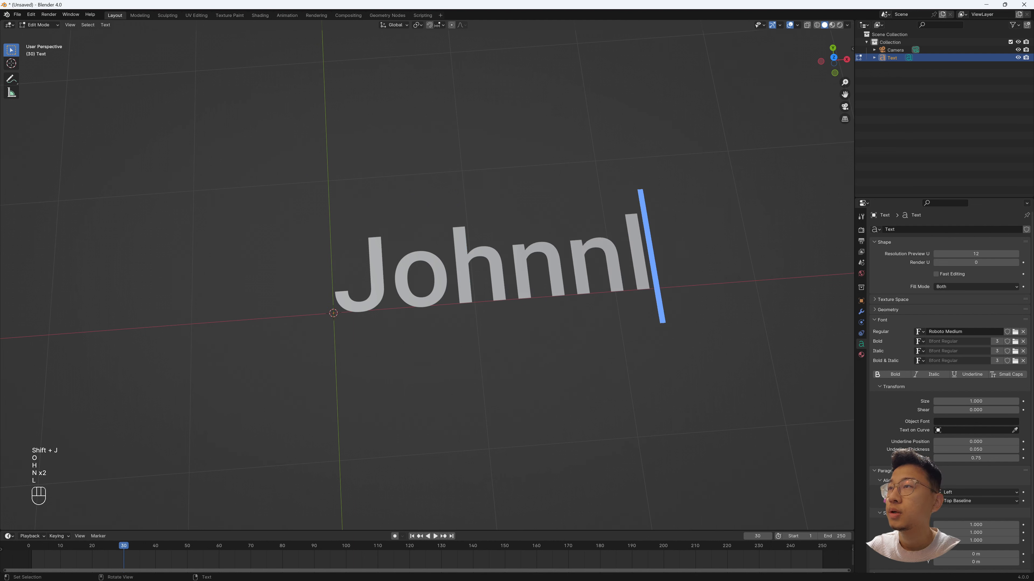
key("BackSpace")
type("g")
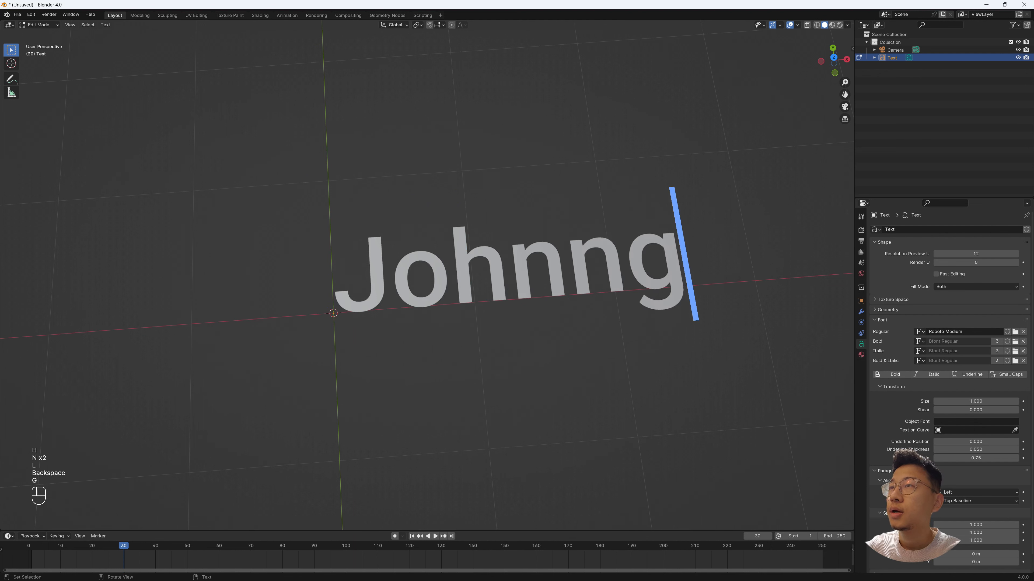
type("y")
key("BackSpace")
key("BackSpace")
type("yliu")
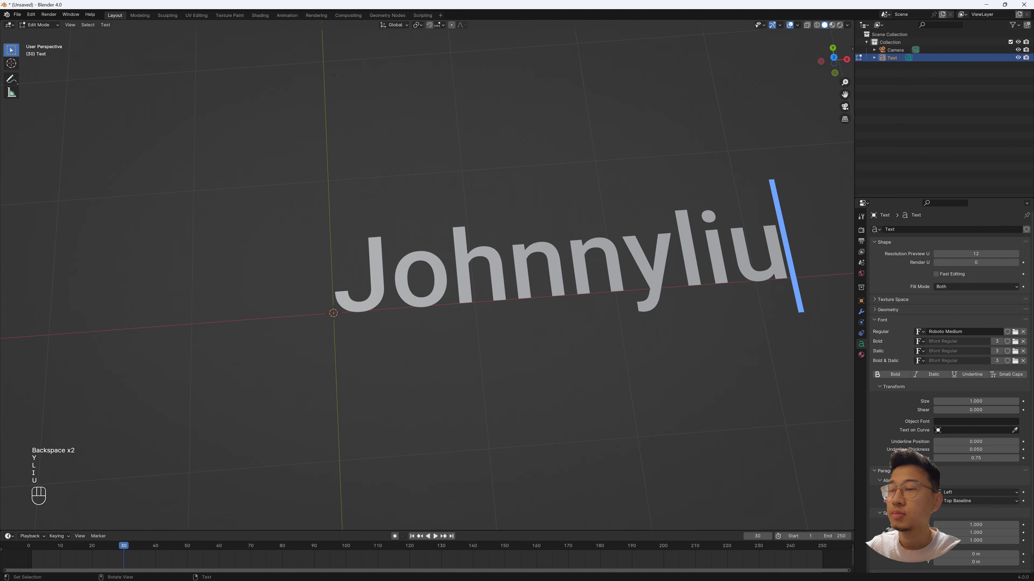
type("3D")
scroll(571, 242, "down", 5)
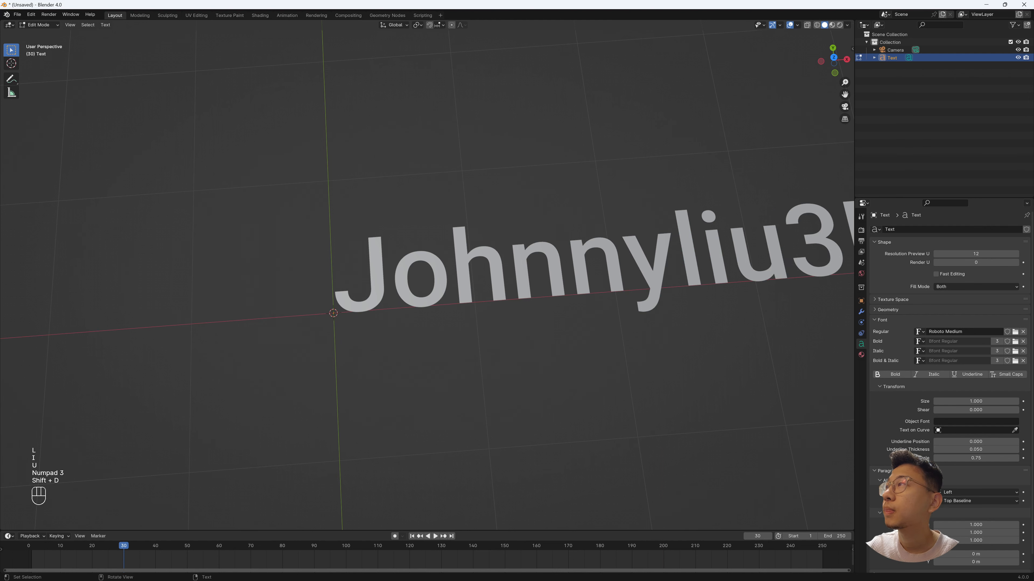
key("Tab")
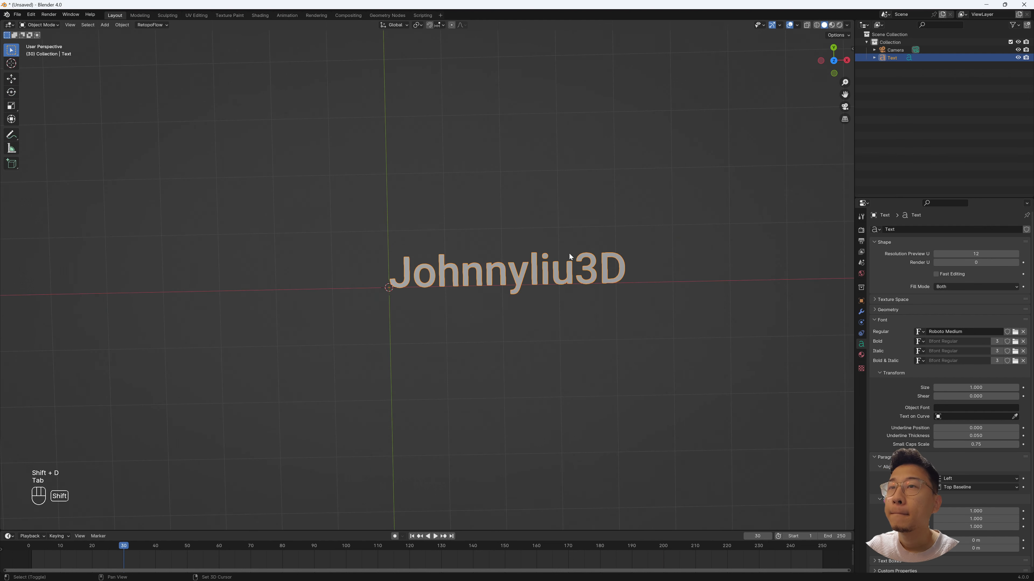
Extrude the text geometry by 1 m.
middle_click_drag(569, 253, 727, 283)
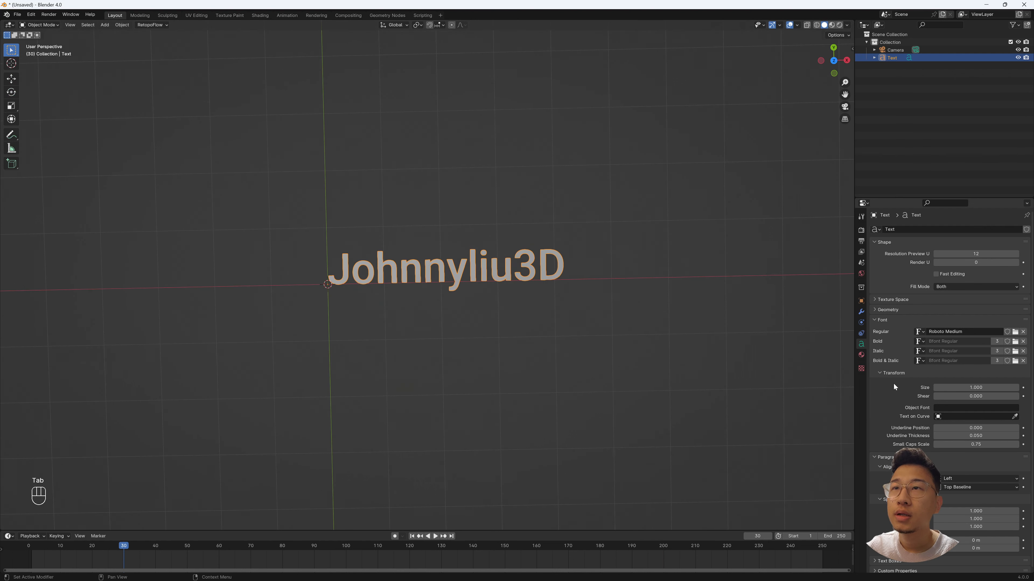
left_click(893, 312)
scroll(576, 252, "up", 1)
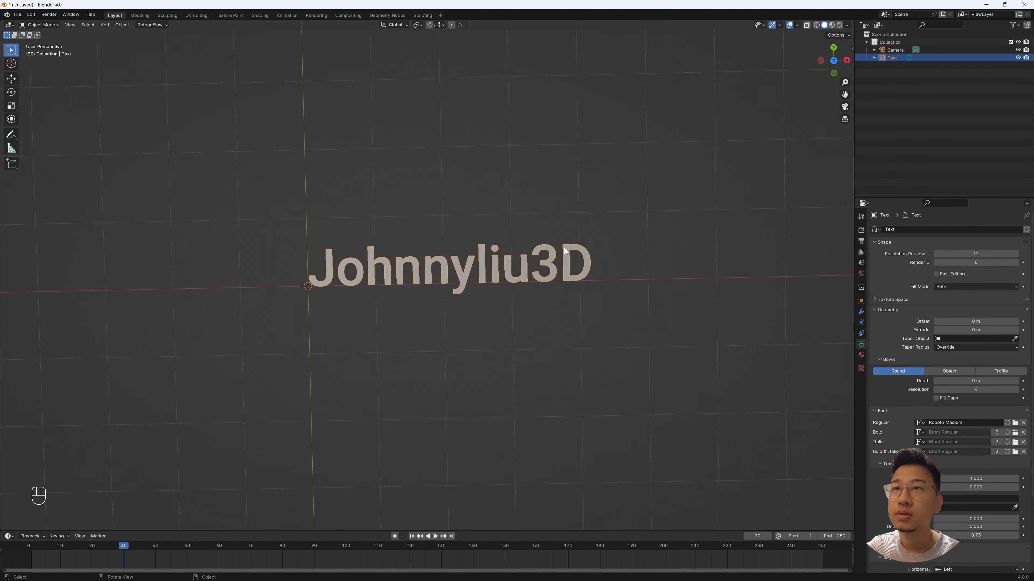
left_click(976, 330)
type("1")
key("Return")
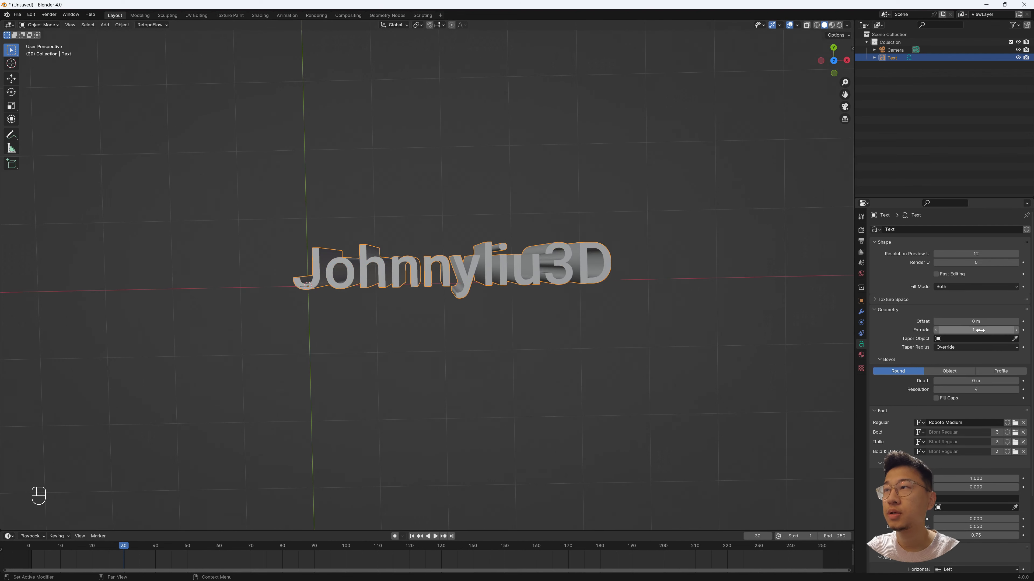
Give the extruded text a round bevel with a depth of 0.02 m.
middle_click_drag(649, 239, 586, 241)
left_click(976, 380)
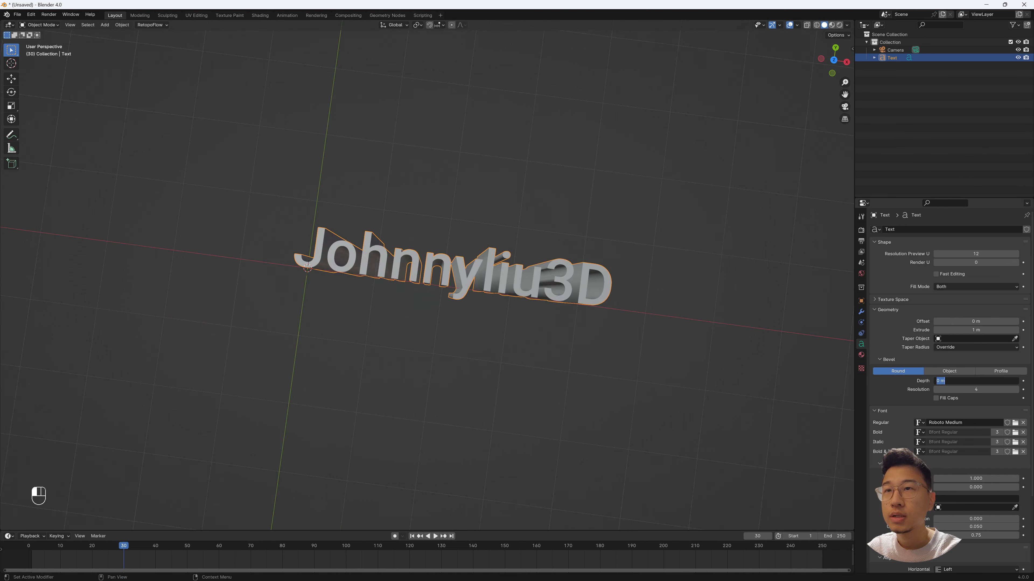
type("0.02")
key("Return")
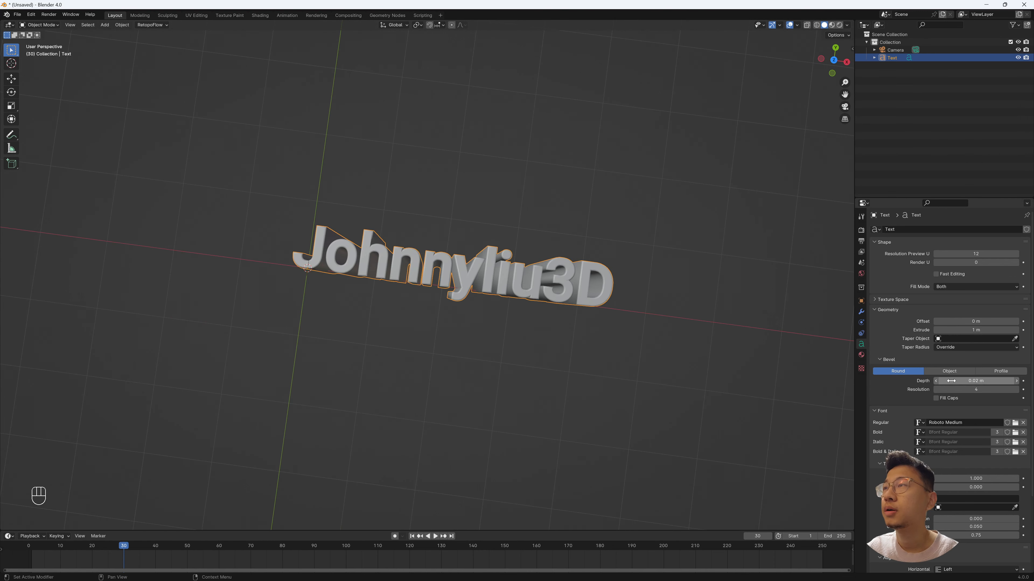
Convert the bevelled text to a mesh and apply its object transform.
middle_click_drag(549, 325, 562, 319)
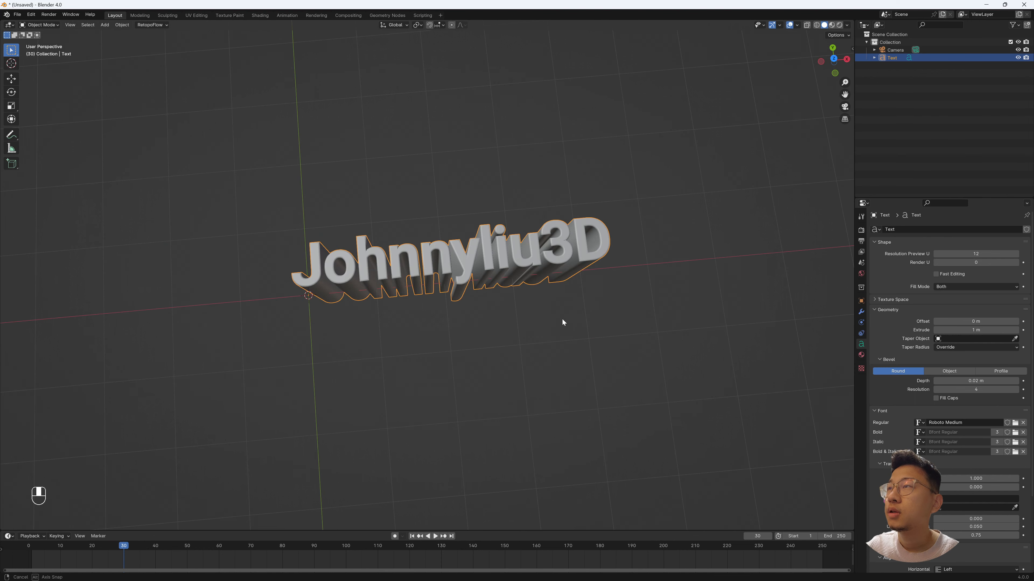
right_click(537, 261)
mouse_move(537, 260)
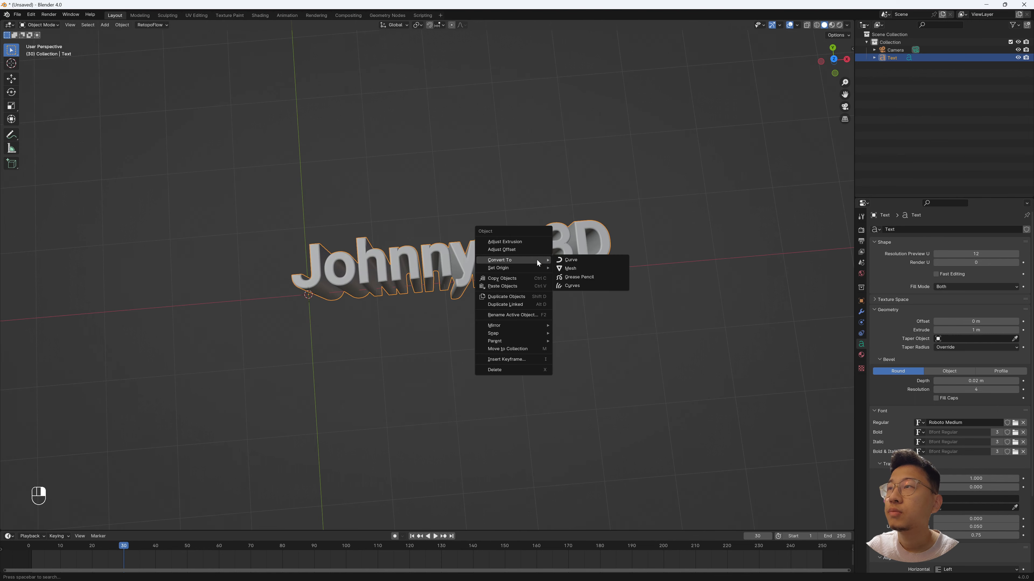
left_click(592, 270)
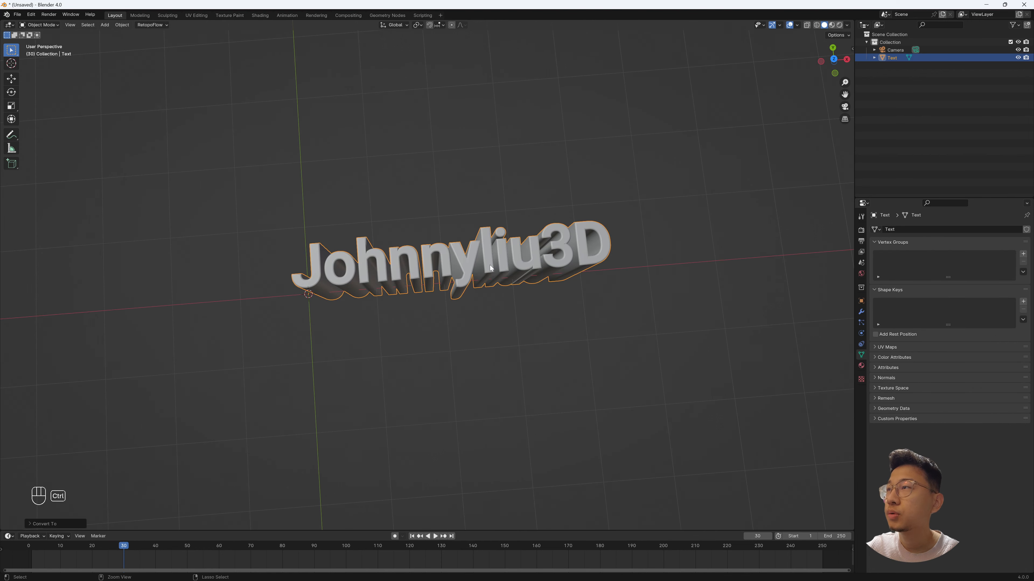
key("ctrl+a")
left_click(492, 265)
middle_click_drag(491, 264, 532, 296)
middle_click_drag(242, 231, 271, 230)
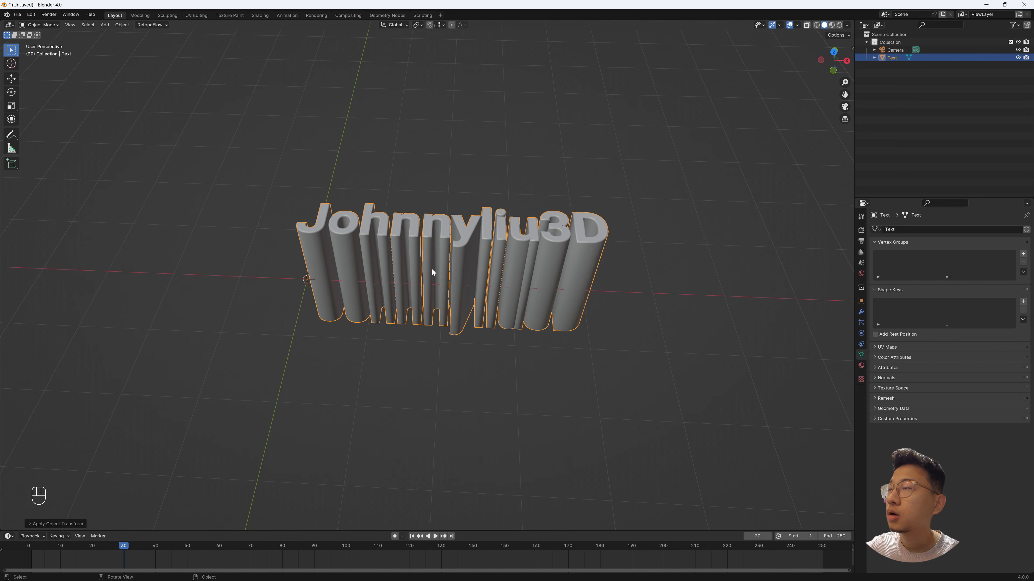
type("rx")
type("6")
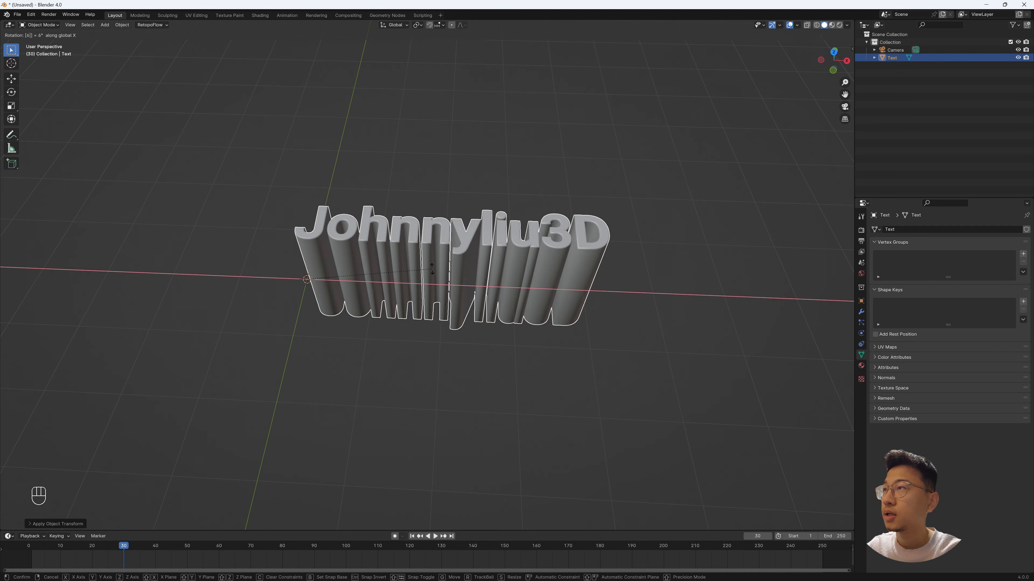
type("0")
key("Return")
key("ctrl+z")
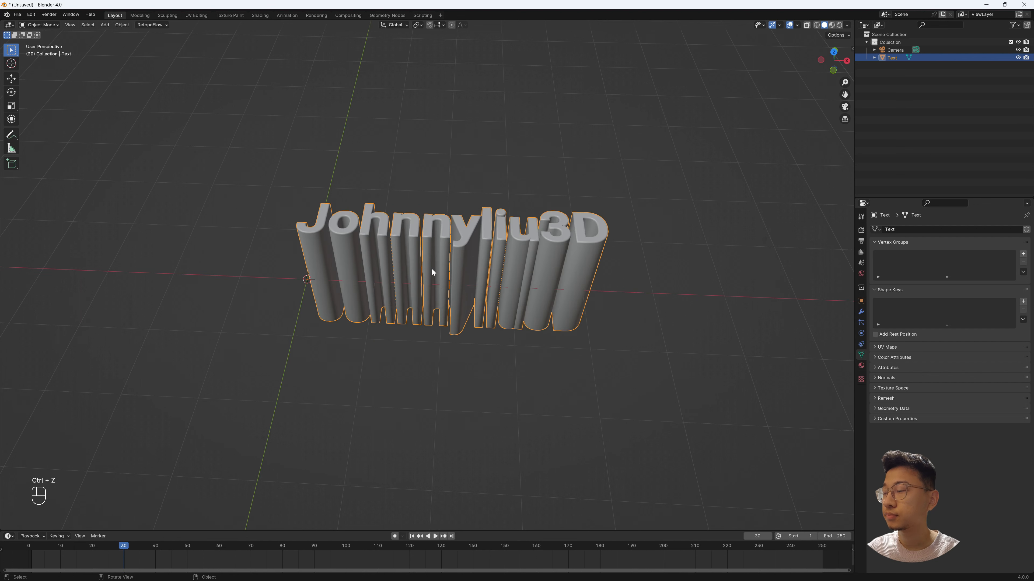
Rotate the text mesh 90° about the global X axis so that the lettering stands upright.
type("rx")
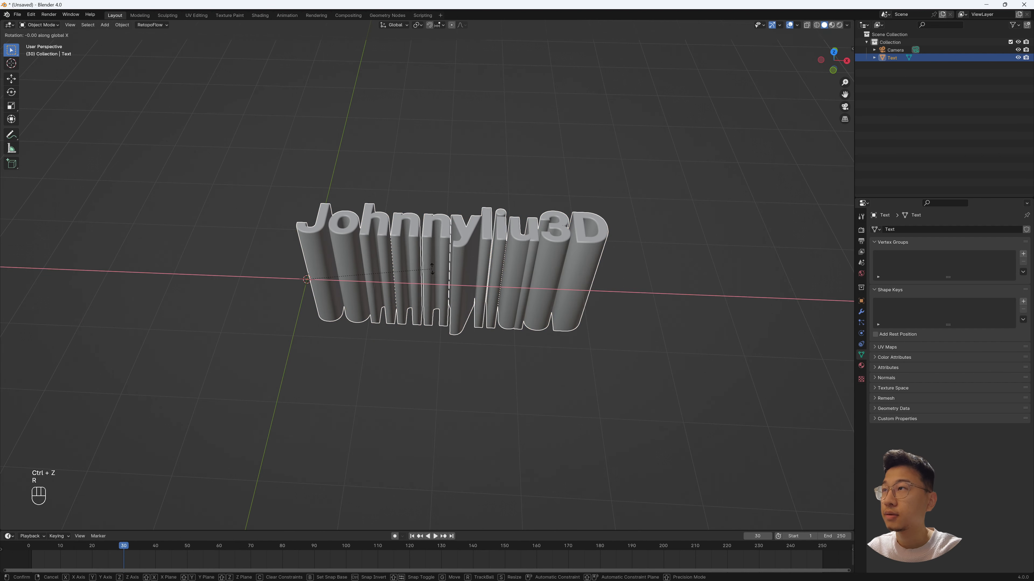
type("90")
key("Return")
In Edit Mode from the top view, select all lengthwise edges of the letters with X-ray on, including the hidden ones.
key("Tab")
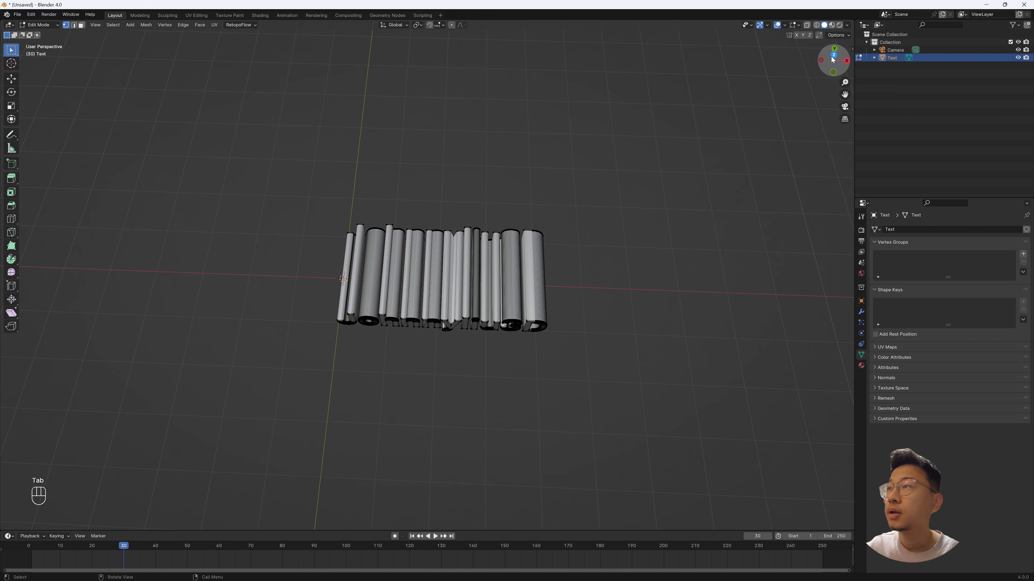
key("KP_7")
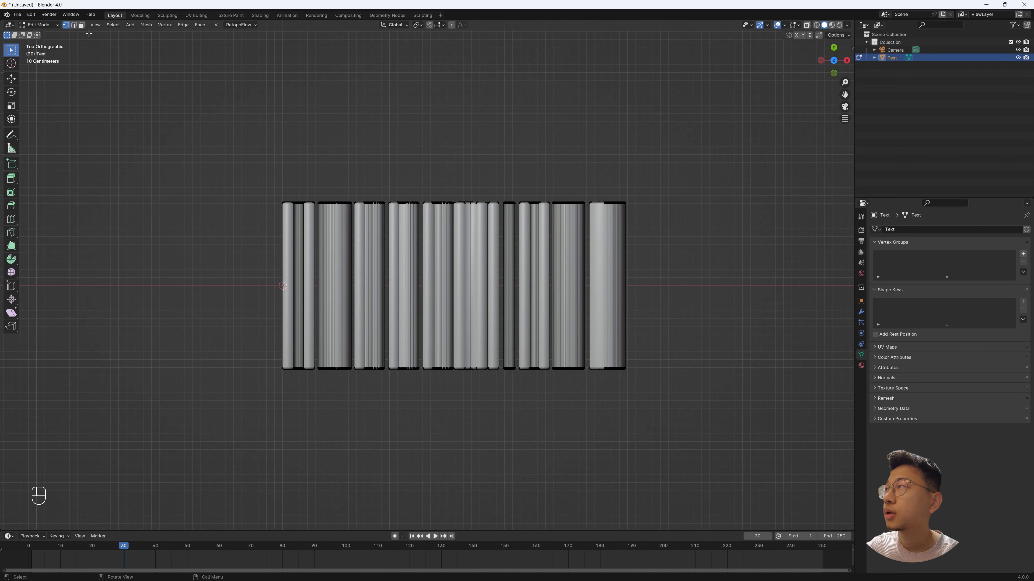
key("2")
left_click_drag(196, 235, 765, 317)
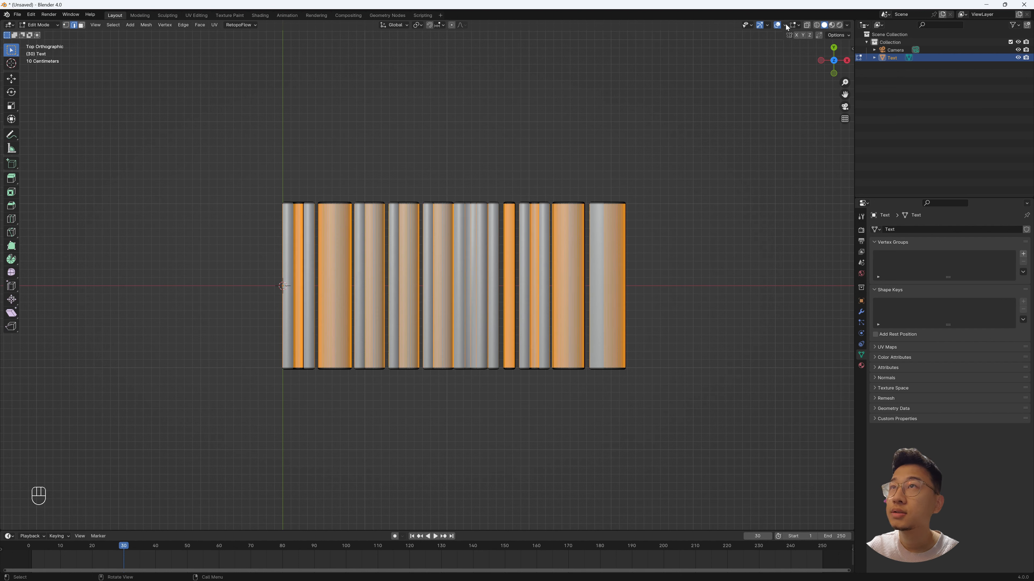
left_click(807, 27)
left_click_drag(728, 255, 280, 306)
Subdivide the selected lengthwise edges with 60 cuts and return to Object Mode.
key("ctrl+e")
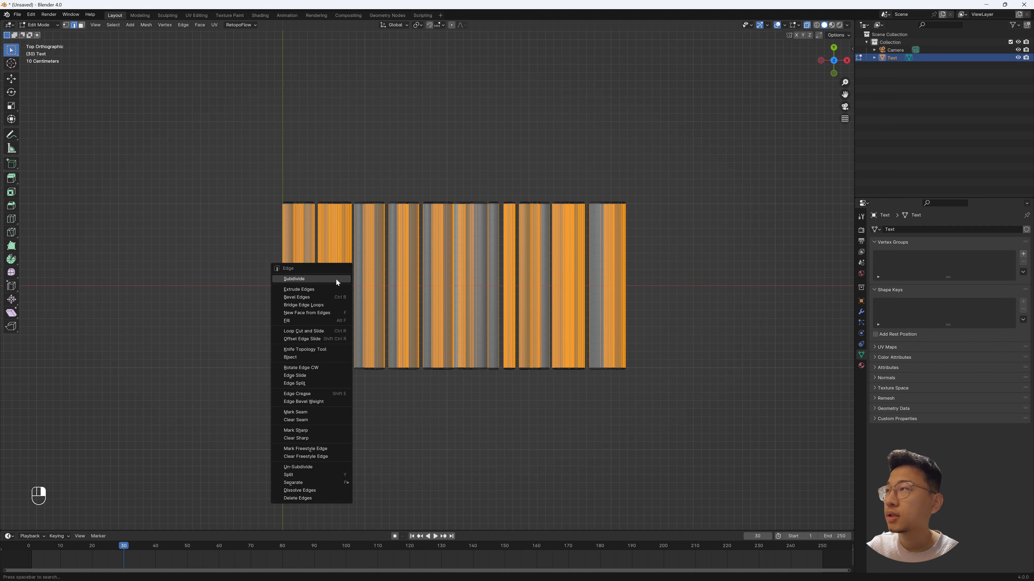
left_click(336, 279)
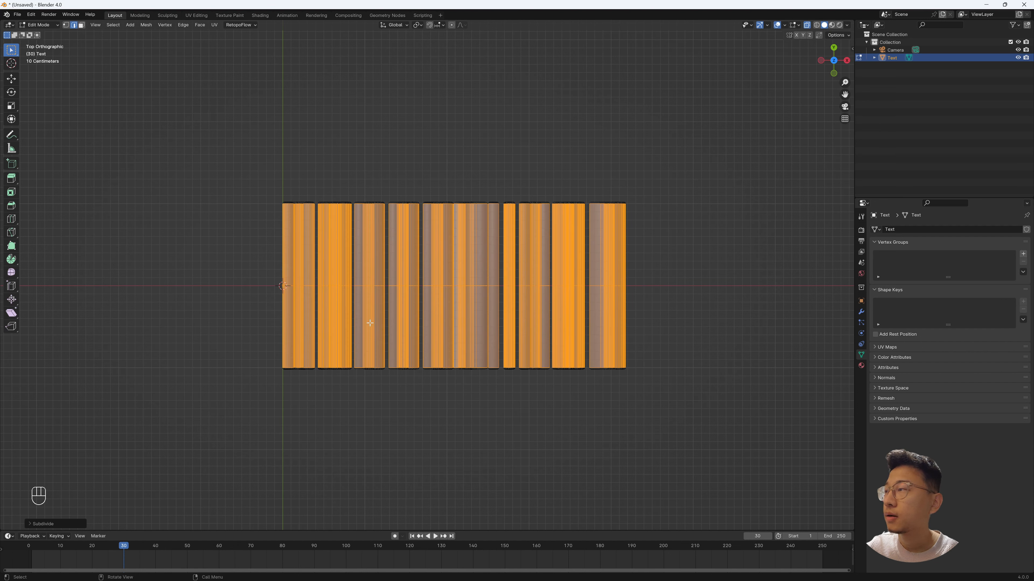
left_click(67, 525)
left_click(100, 470)
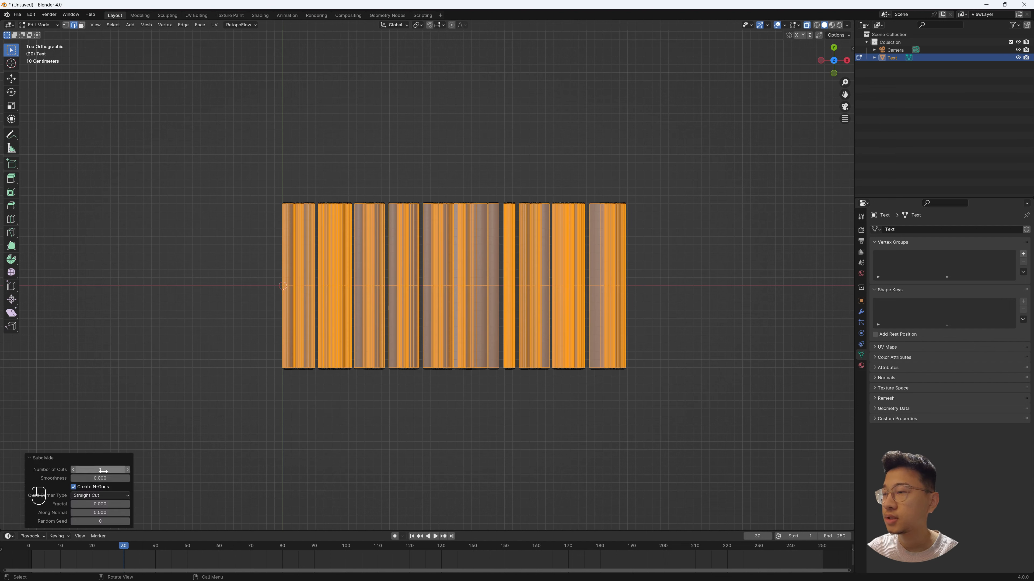
type("60")
key("Return")
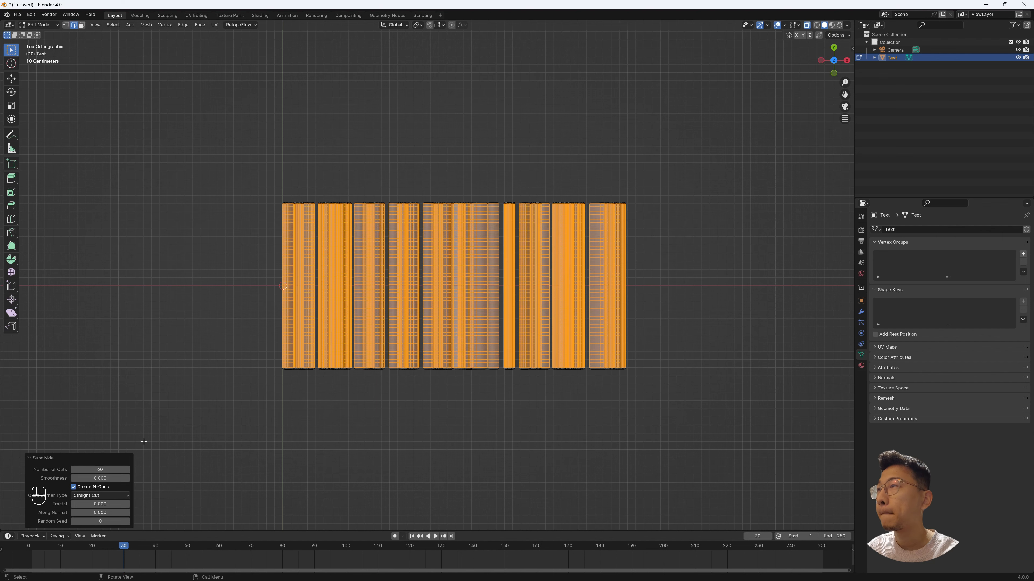
key("Tab")
middle_click_drag(380, 298, 457, 178)
key("Tab")
key("Tab")
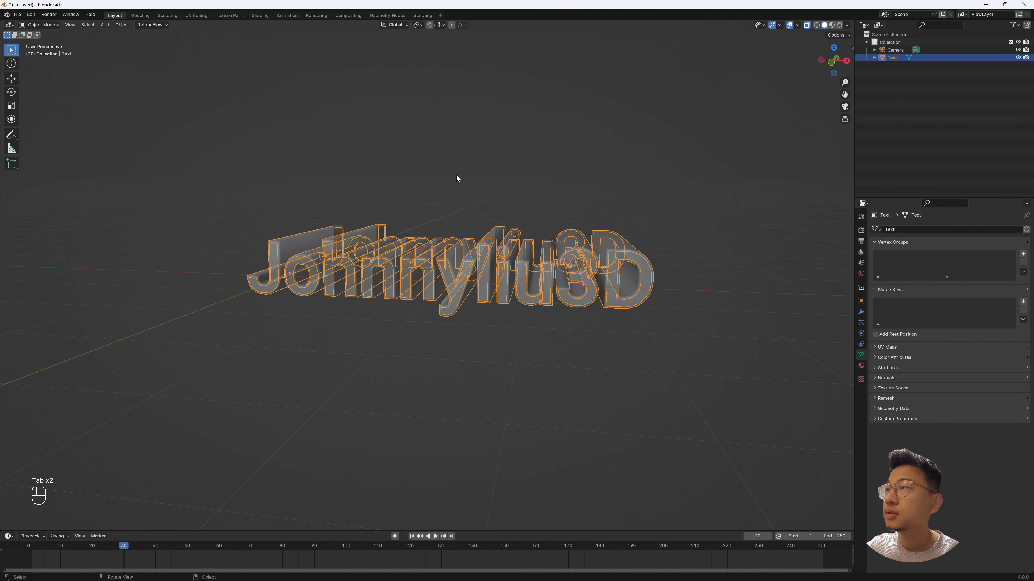
Add a Wave modifier to the text mesh and restrict its motion to the Y axis.
left_click(456, 178)
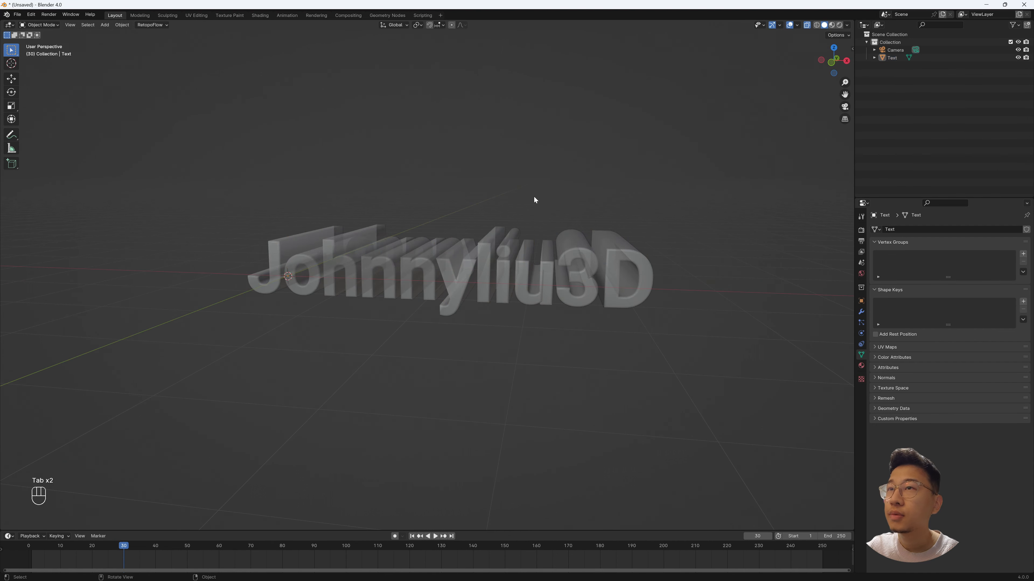
left_click(617, 275)
left_click(861, 312)
left_click(915, 229)
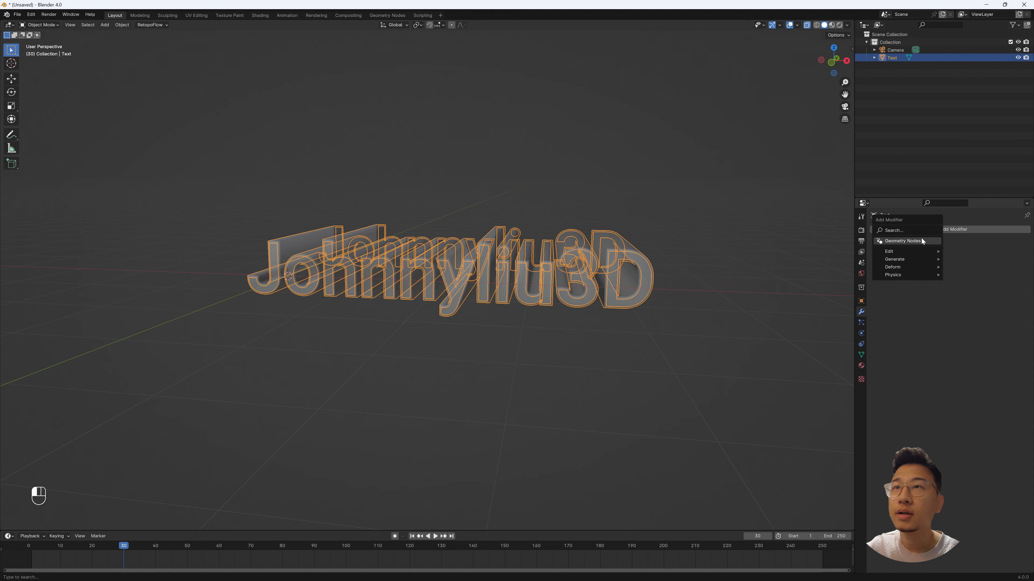
type("wave")
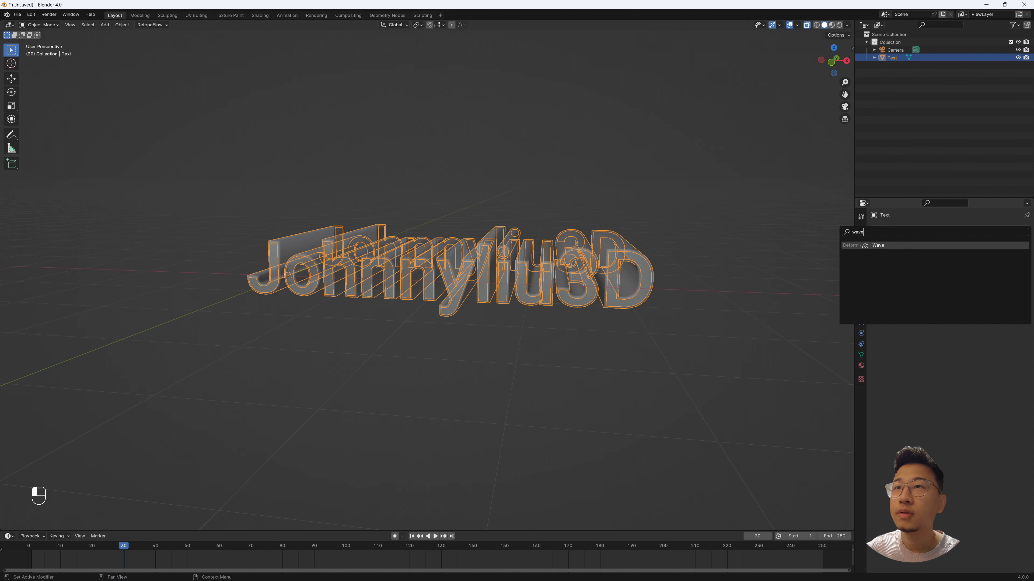
left_click(917, 248)
middle_click_drag(565, 211, 568, 216)
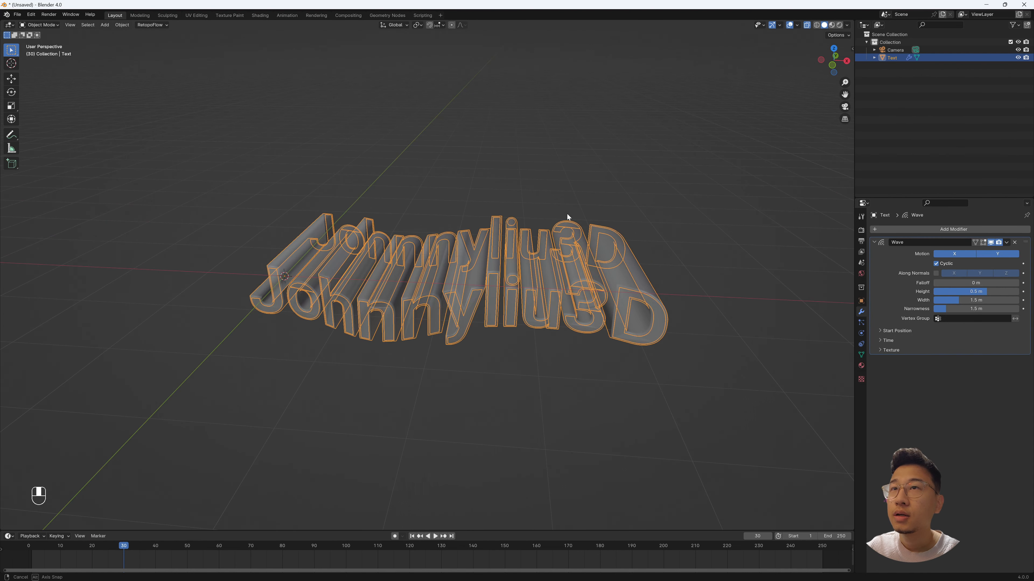
left_click(954, 255)
middle_click_drag(565, 281, 670, 293)
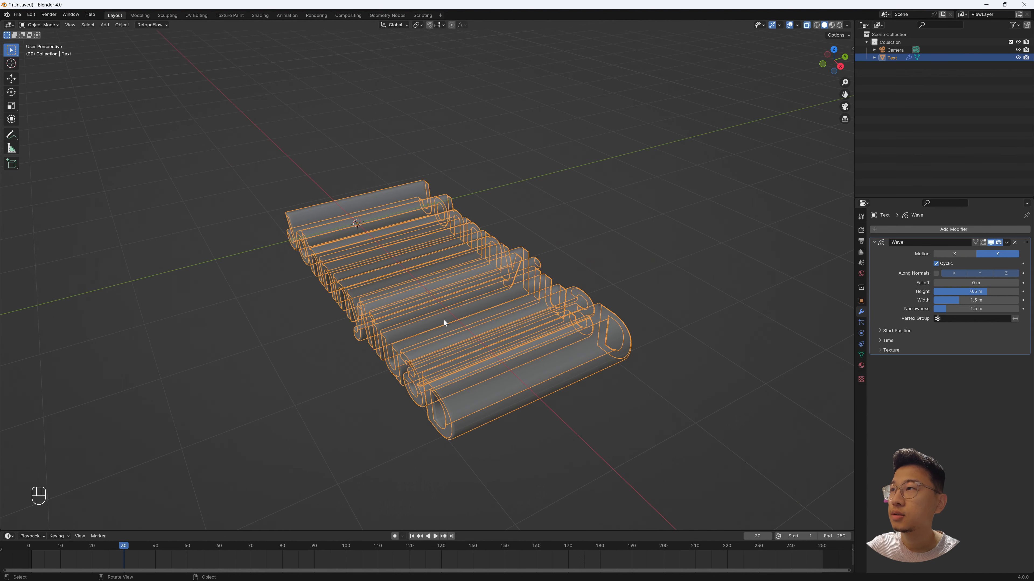
middle_click_drag(443, 320, 490, 293)
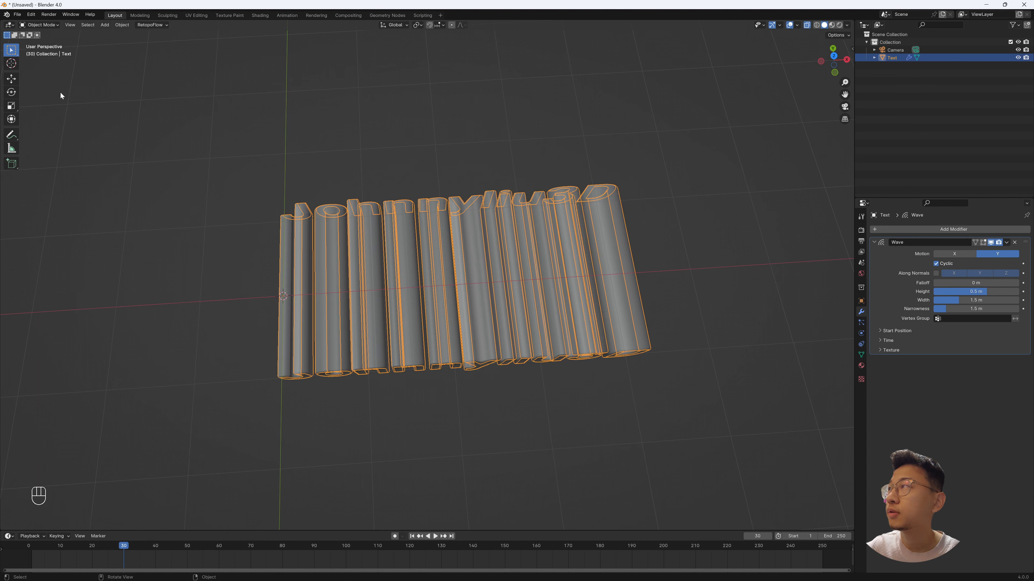
Activate the Move tool and play the animation in short bursts to preview the Y-axis wave on the text.
key("w")
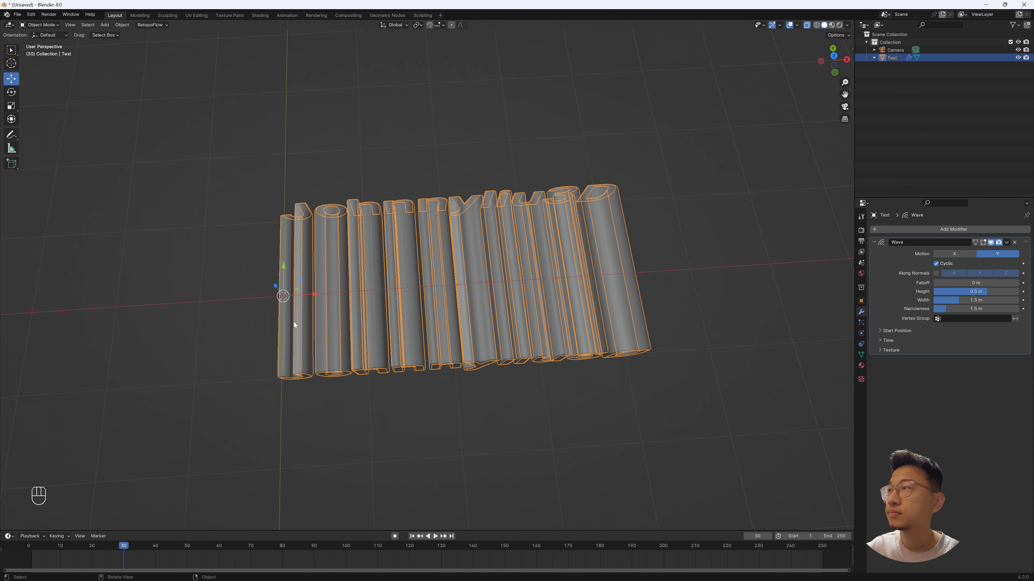
mouse_move(293, 321)
middle_mouse_down()
mouse_move(243, 313)
mouse_move(476, 250)
middle_mouse_up()
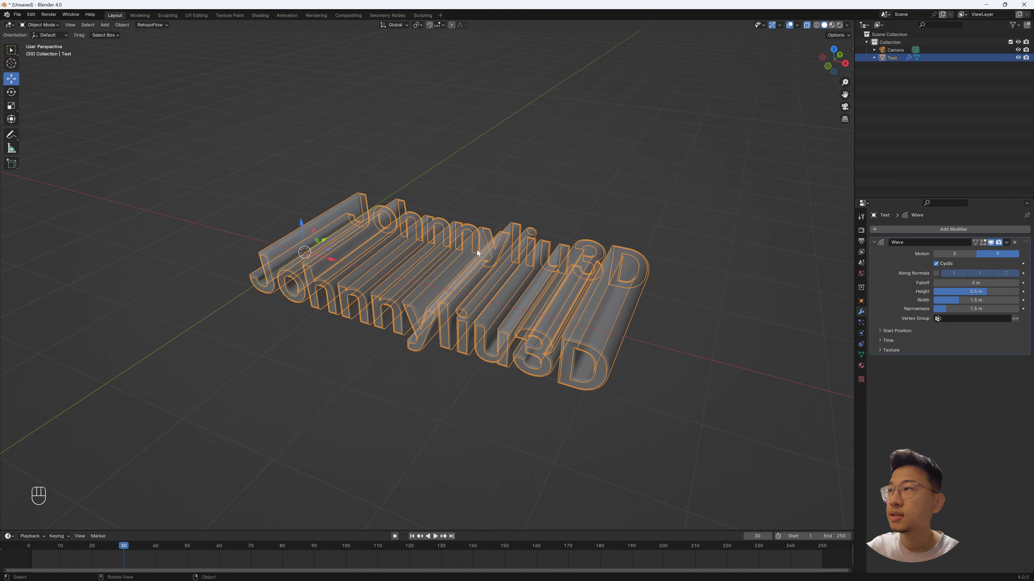
key("space")
key("space")
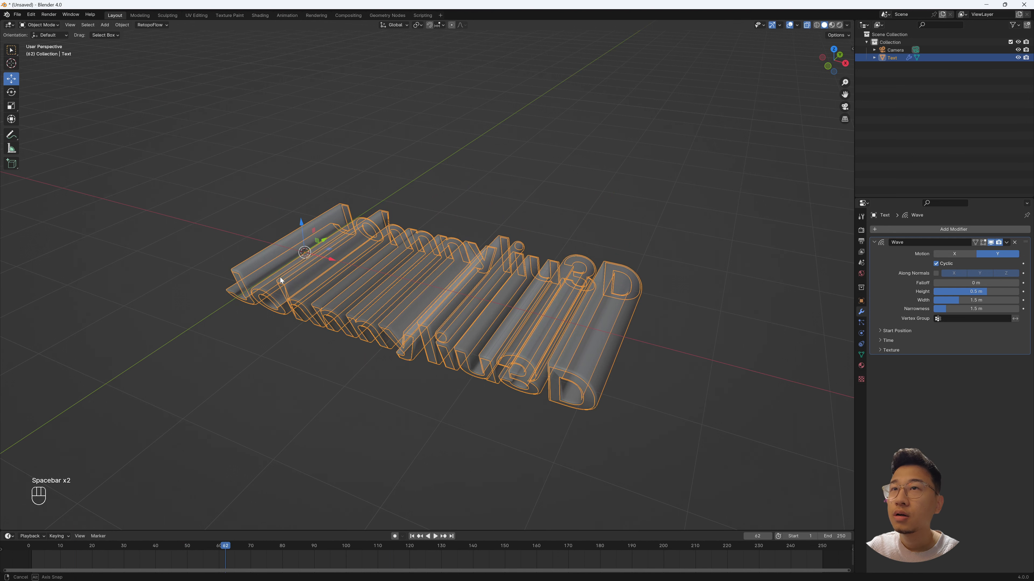
middle_click_drag(479, 248, 665, 299)
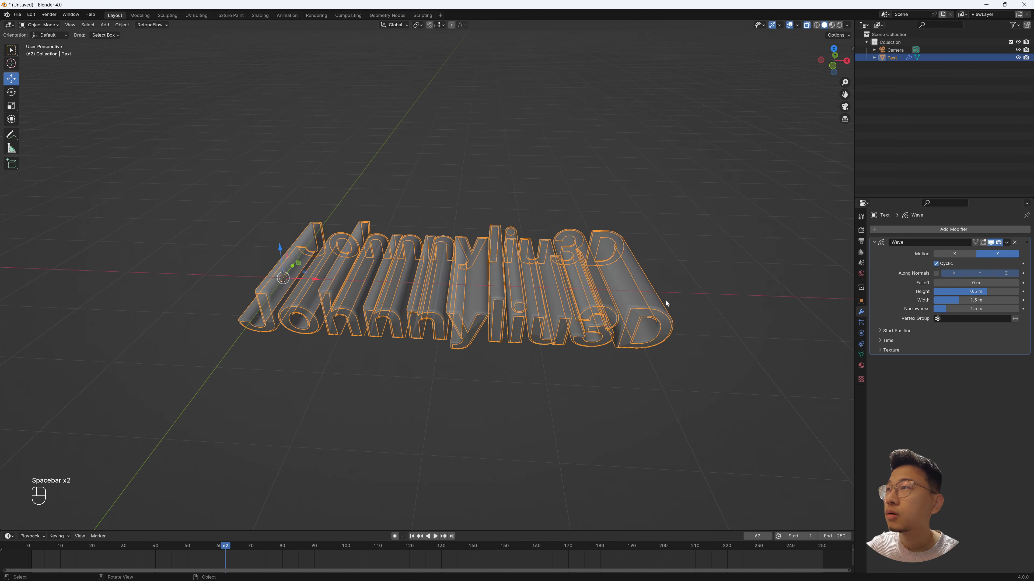
key("space")
key("space")
key("space")
key("space")
key("space")
key("space")
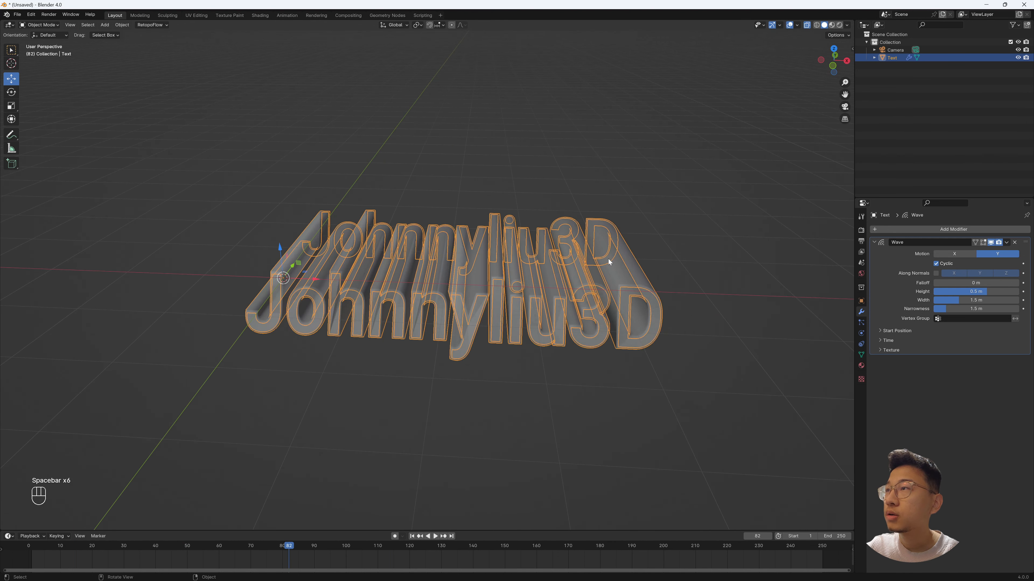
key("space")
key("space")
key("space")
key("space")
key("space")
key("space")
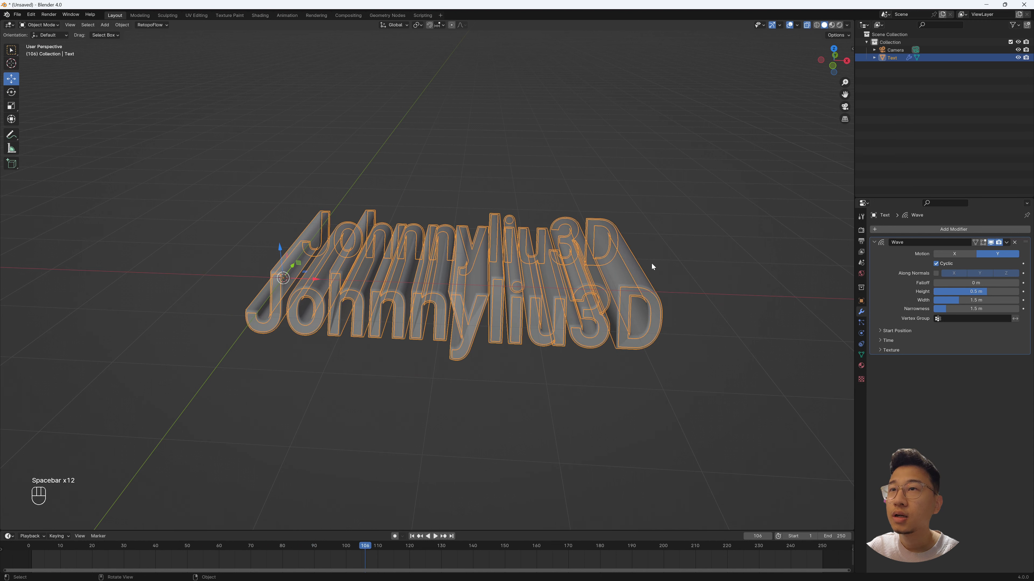
Set the Wave modifier's speed to 0.04 in its Time settings and preview the slowed animation.
left_click(879, 340)
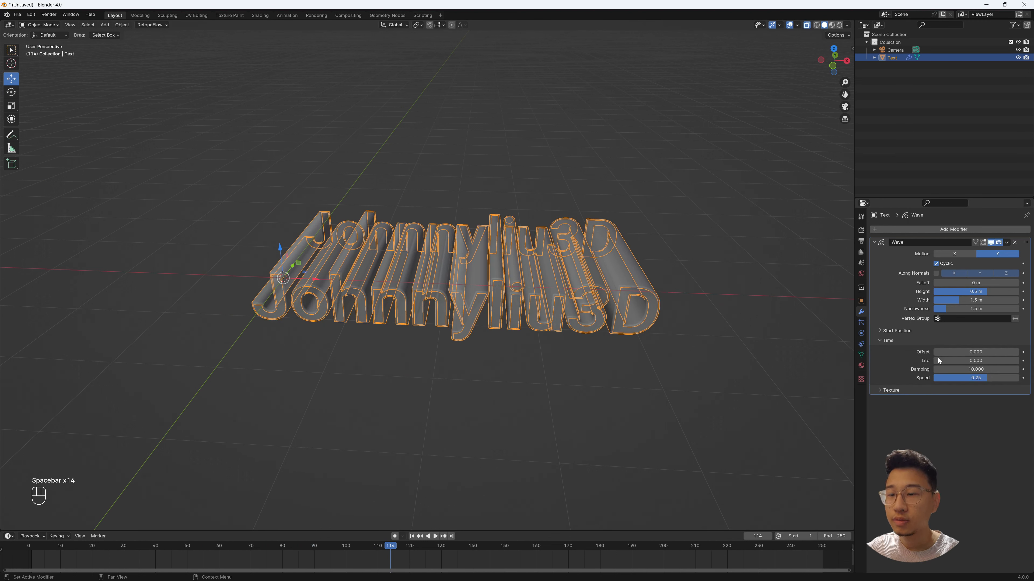
double_click(944, 378)
type("0.02")
key("Return")
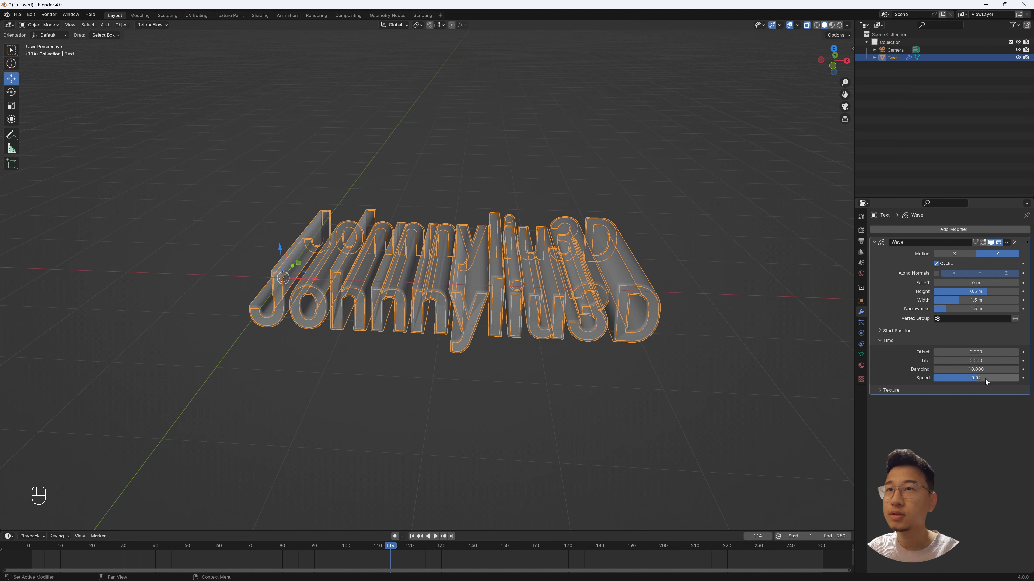
key("space")
key("space")
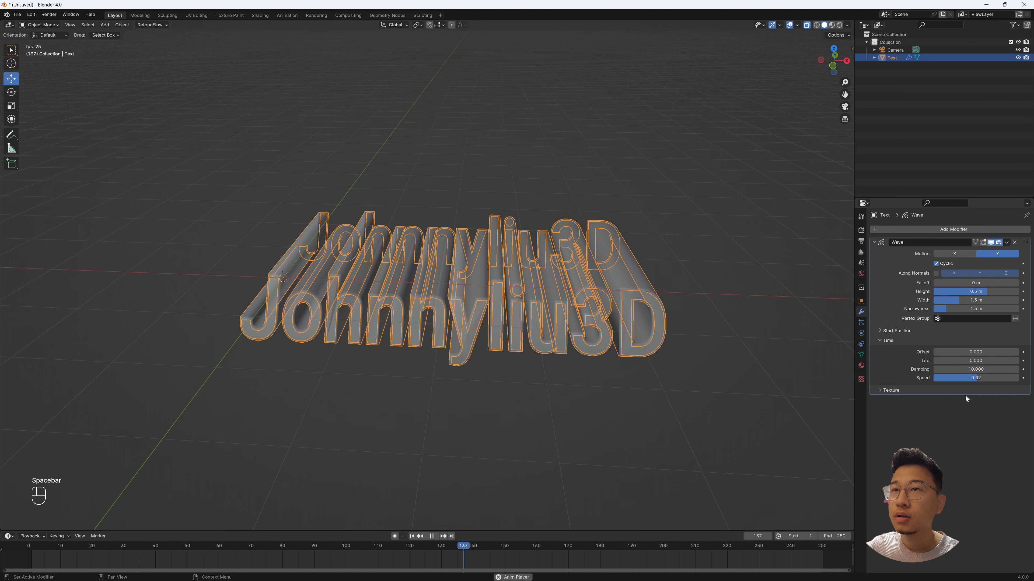
double_click(965, 378)
type("0.04")
key("Return")
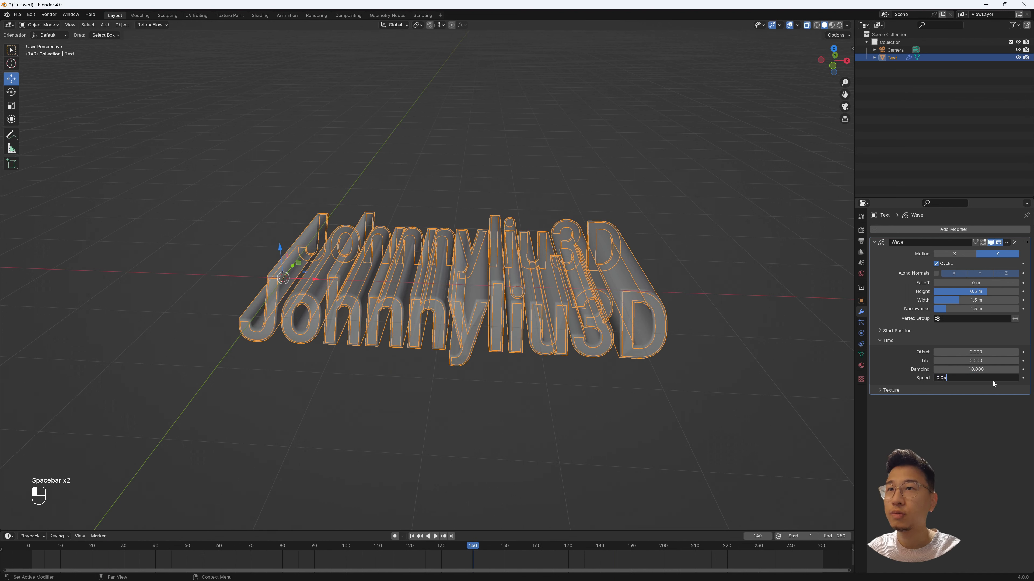
key("space")
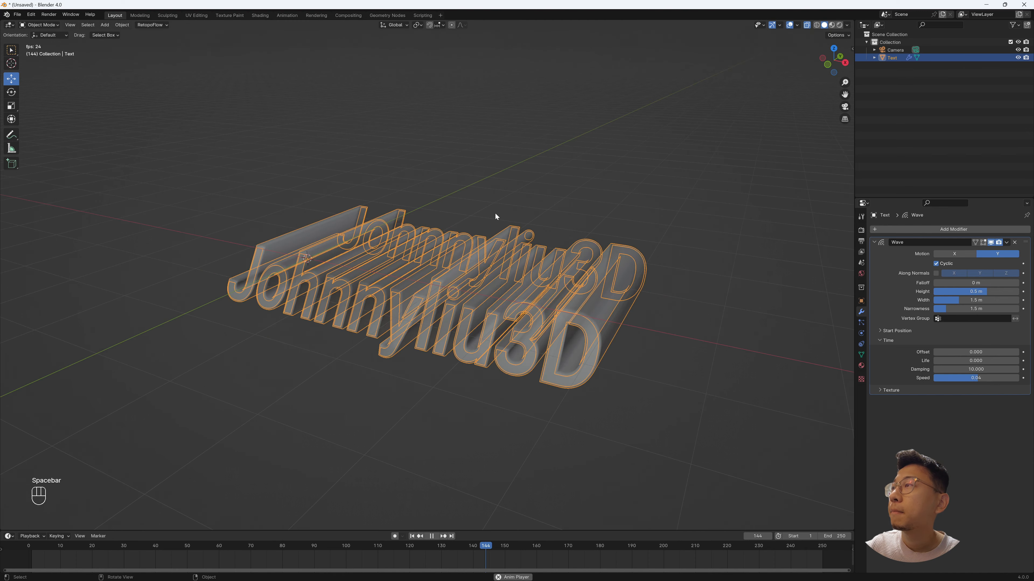
key("space")
Set the text's origin to its geometry and play the animation to check the wave.
key("Tab")
mouse_move(495, 213)
middle_mouse_down()
mouse_move(519, 191)
mouse_move(594, 226)
middle_mouse_up()
key("Tab")
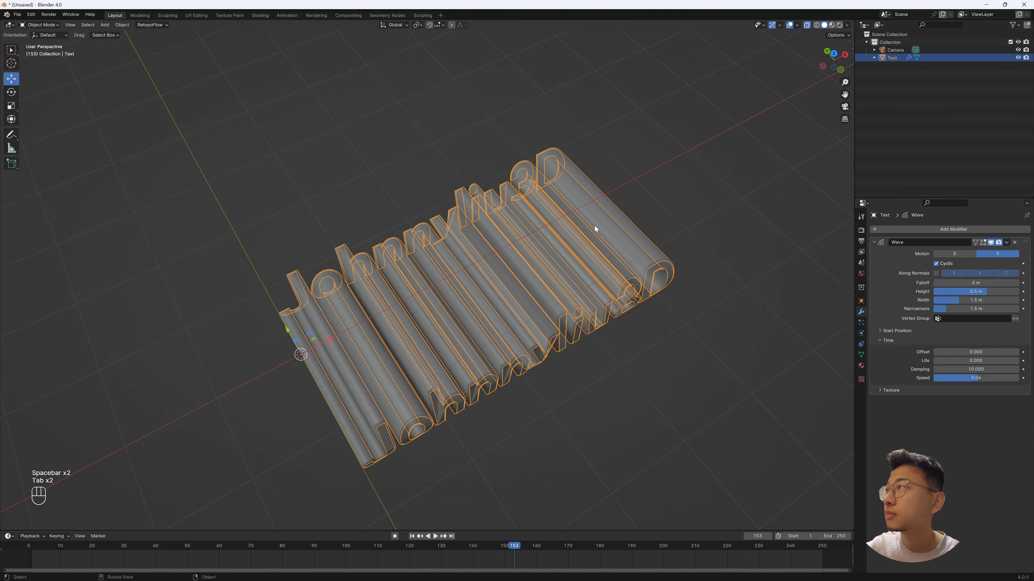
left_click(123, 25)
mouse_move(132, 37)
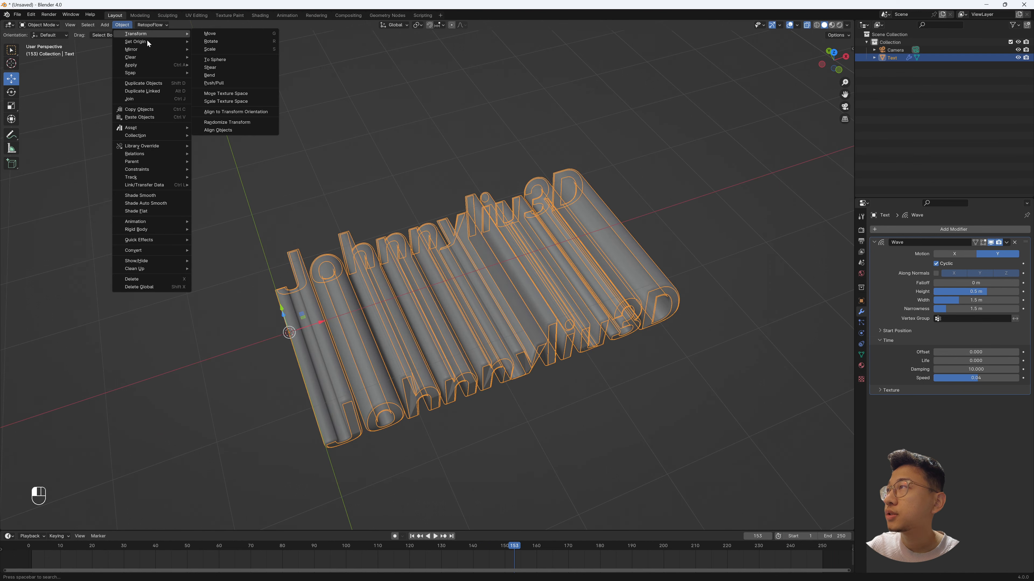
left_click(228, 49)
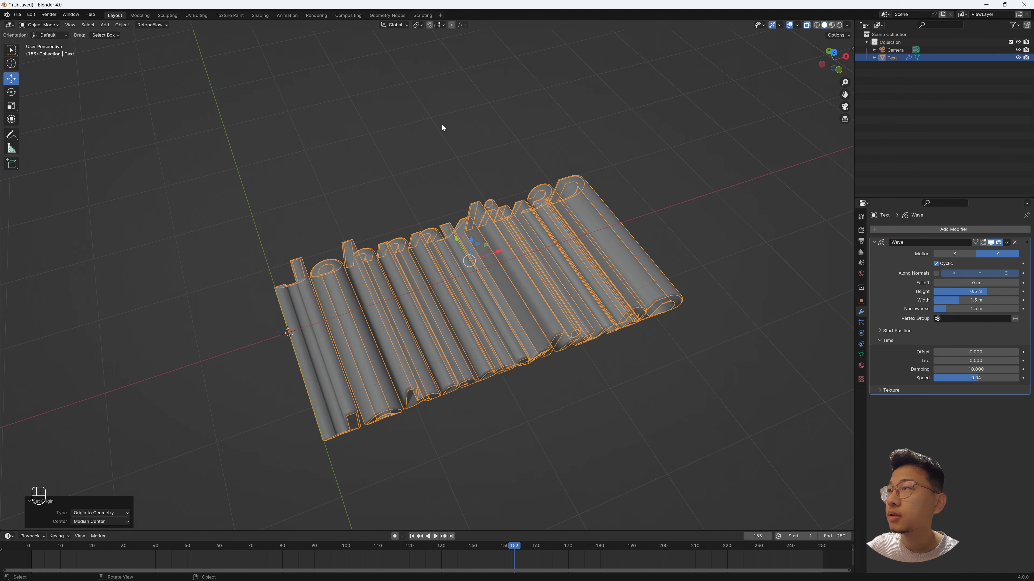
key("space")
key("space")
middle_click_drag(441, 124, 674, 215)
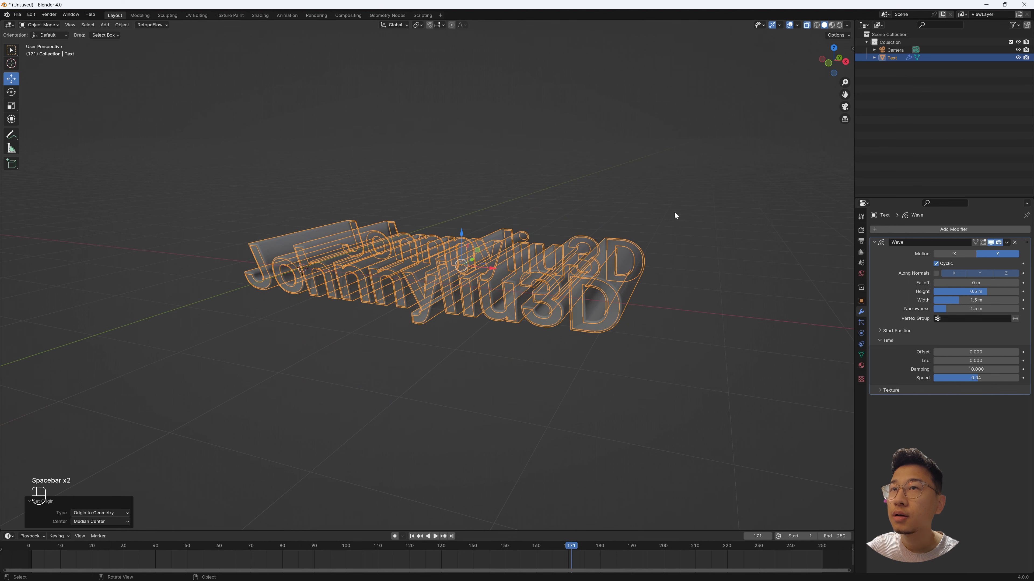
Try the wave motion along the X axis only and play the animation briefly.
left_click(951, 253)
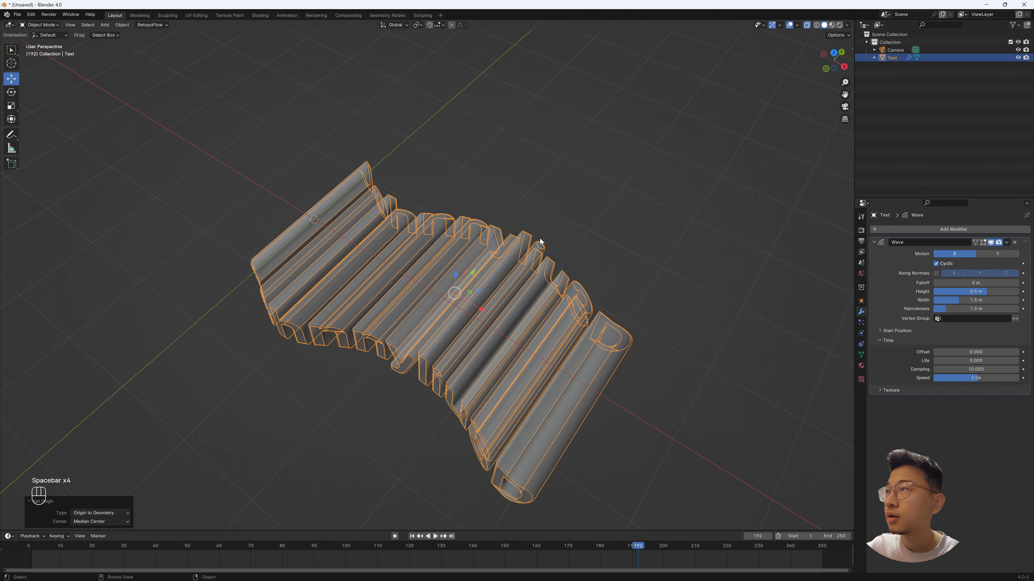
key("space")
key("space")
left_click(513, 206)
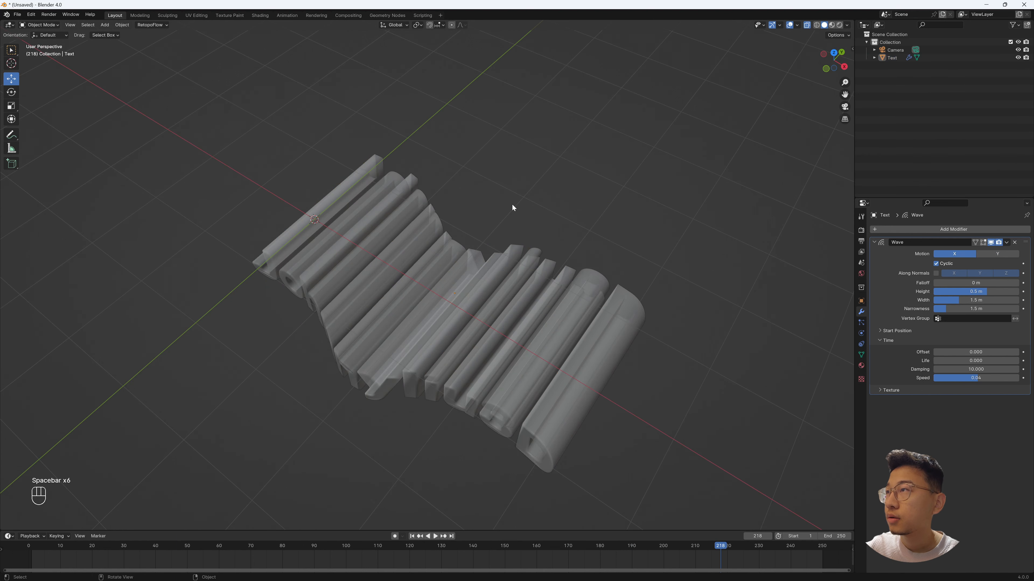
Apply all transforms (location, rotation and scale) to the text mesh and preview the wave.
left_click(426, 284)
left_click(426, 284)
key("ctrl+a")
left_click(426, 285)
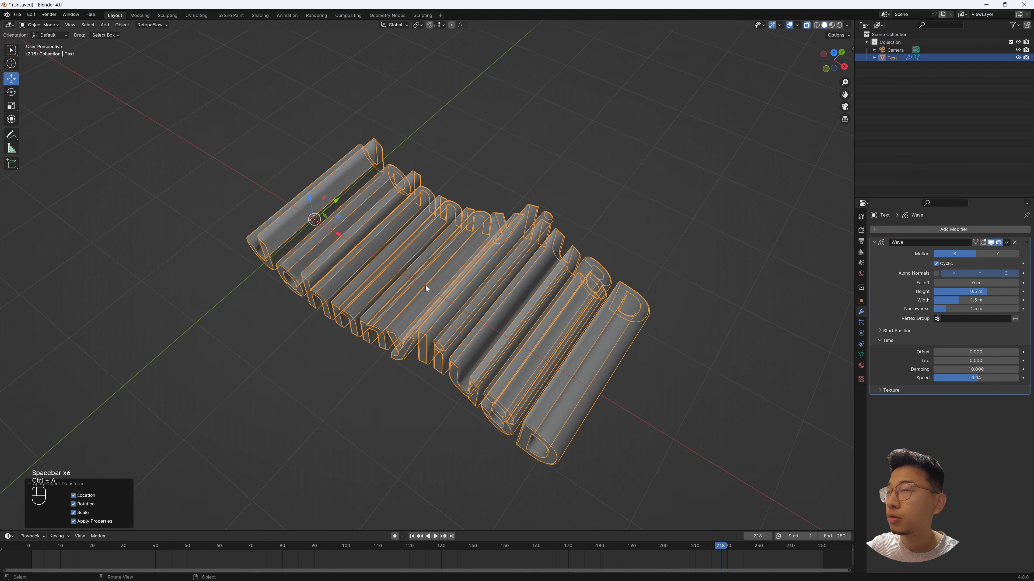
middle_click_drag(426, 285, 395, 228)
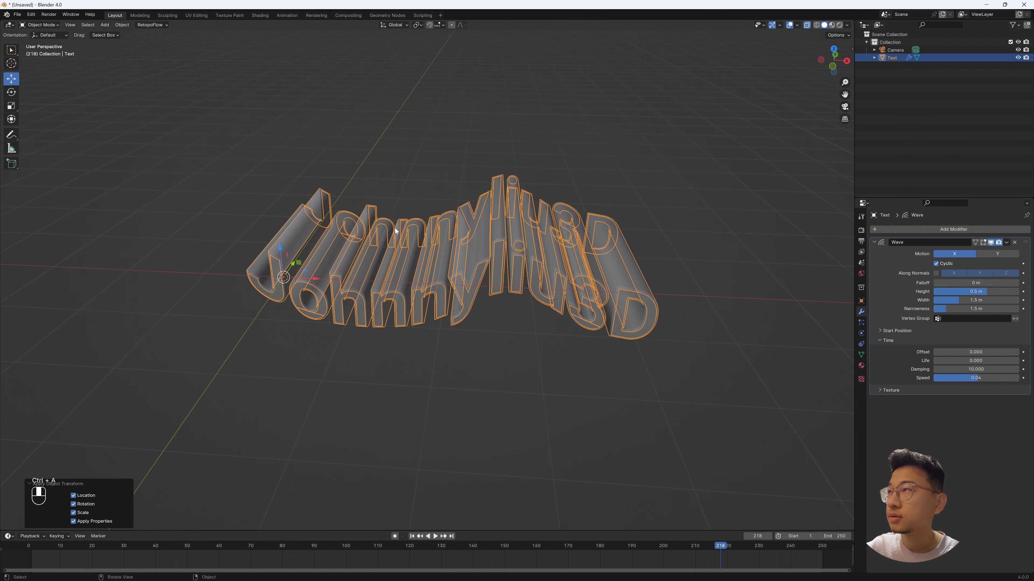
key("space")
key("space")
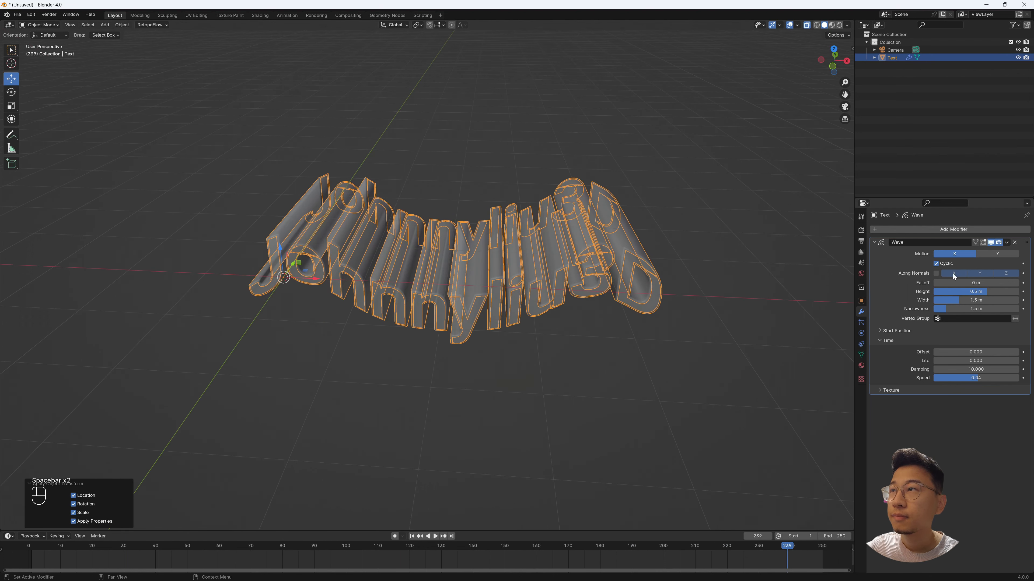
Switch the Wave modifier's motion to the Y axis only and play the animation to check the waving depth.
left_click(997, 253)
middle_click_drag(610, 320, 454, 342)
key("space")
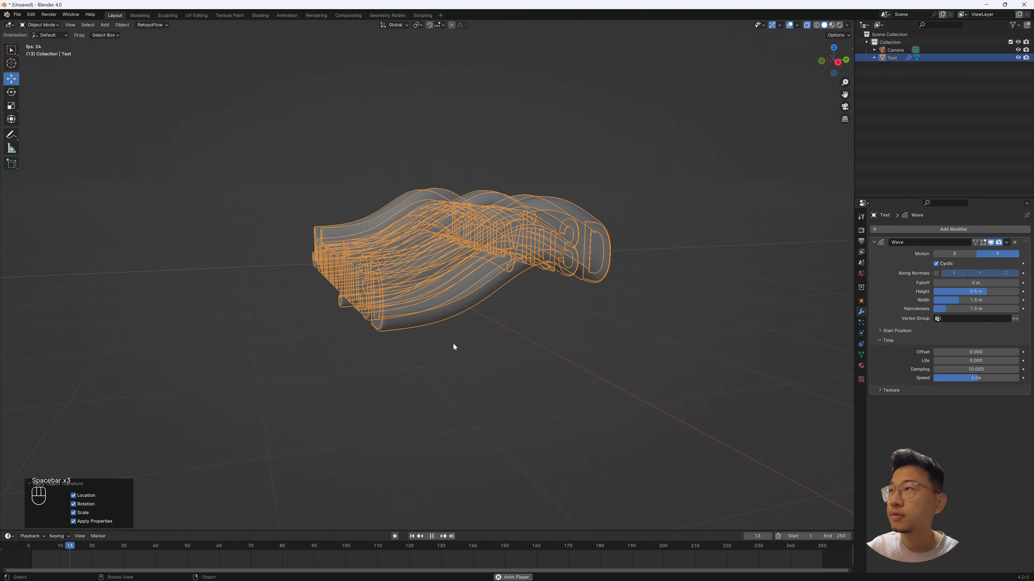
key("space")
middle_click_drag(489, 269, 334, 131)
left_click(217, 212)
key("ctrl+a")
middle_click_drag(366, 192, 868, 293)
left_click(486, 266)
scroll(504, 299, "up", 5)
left_click(504, 299)
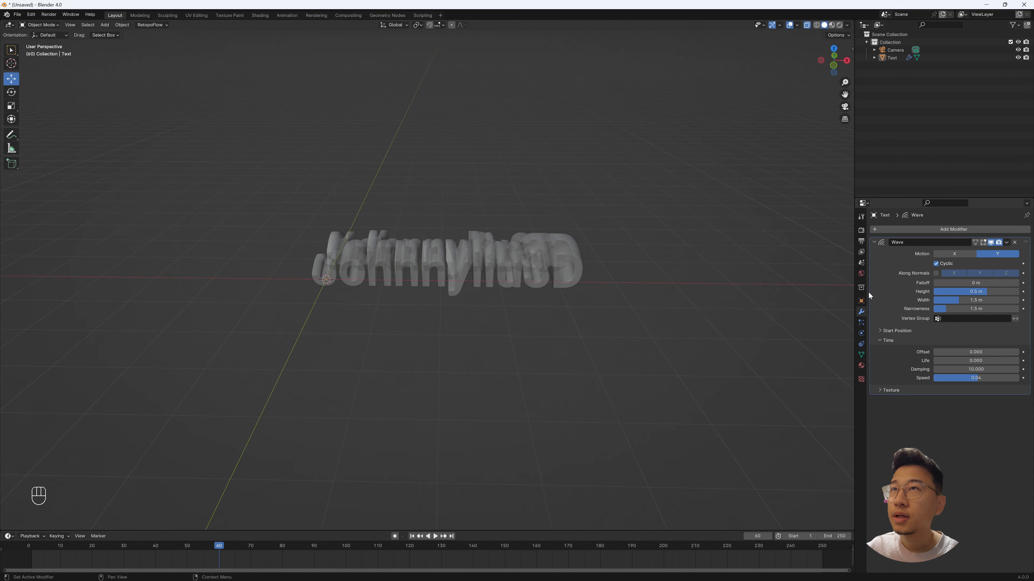
Switch the viewport to rendered shading, then add a spot light and raise it along Z above the text.
left_click(839, 25)
mouse_move(635, 146)
middle_mouse_down()
mouse_move(541, 201)
mouse_move(530, 248)
middle_mouse_up()
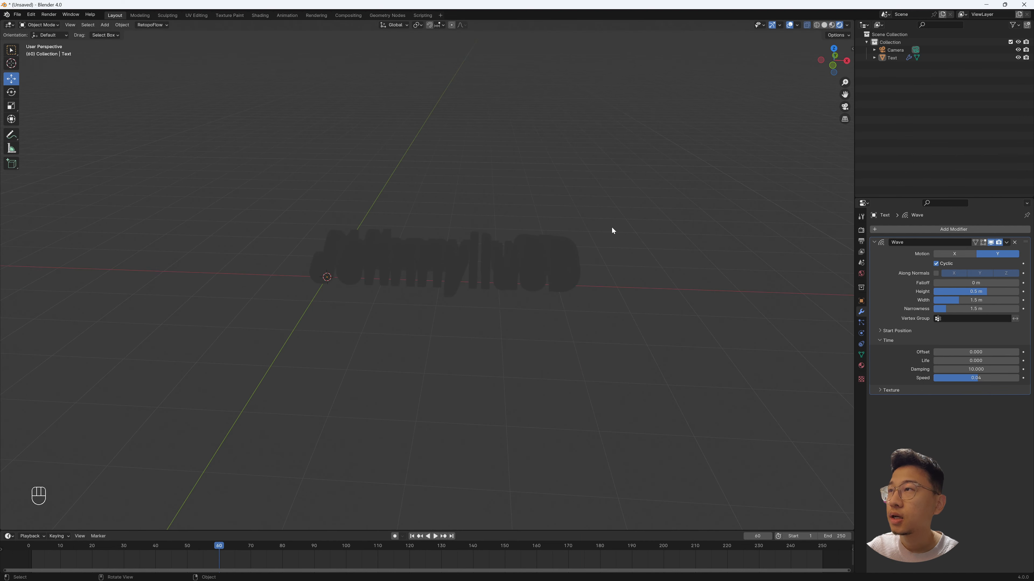
middle_click_drag(612, 230, 462, 180)
key("shift+a")
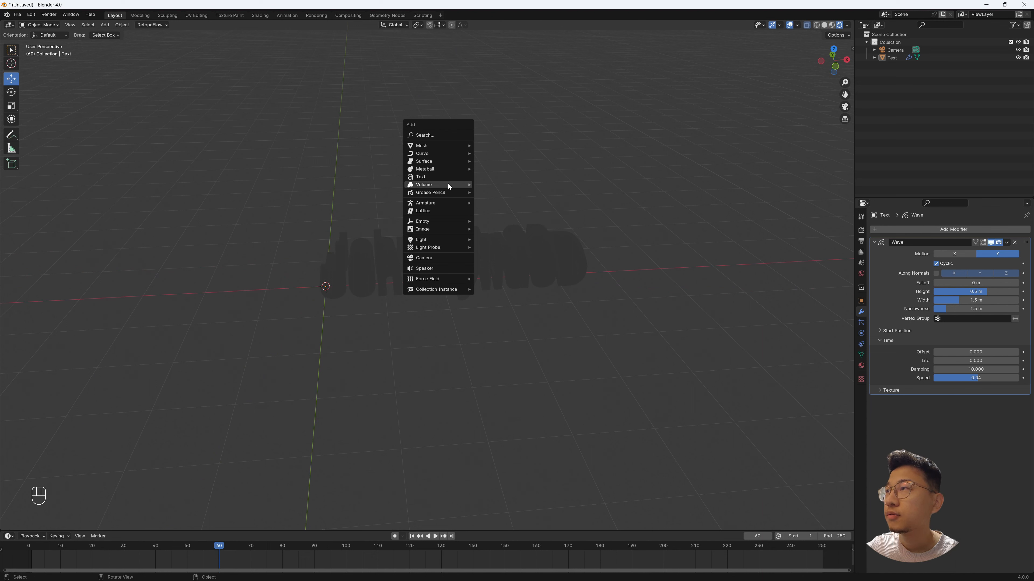
mouse_move(448, 239)
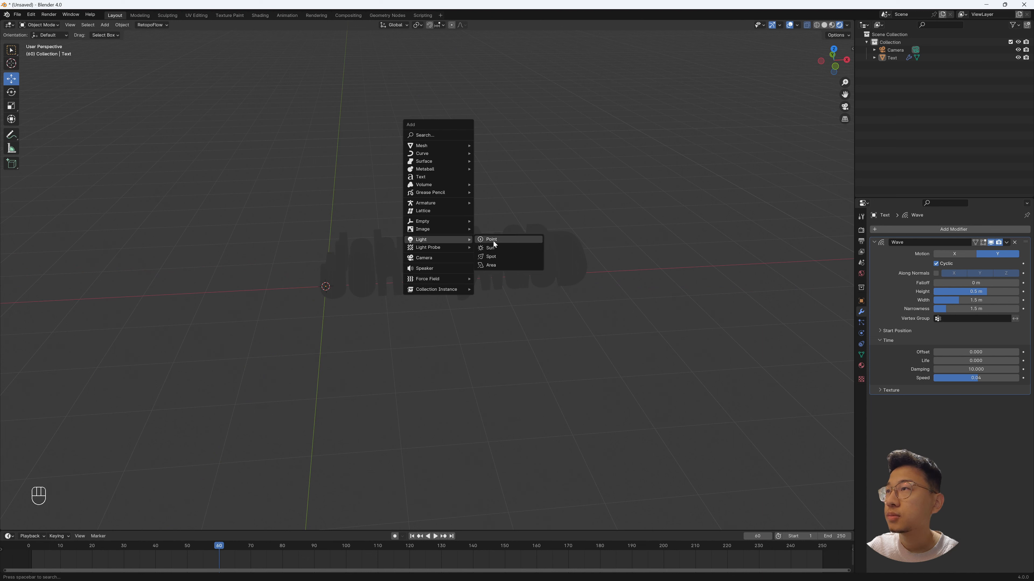
left_click(504, 255)
left_click_drag(361, 202, 367, 95)
Set the spot light's power to 5000 W and aim its cone toward the middle of the text.
left_click(861, 333)
left_click(976, 282)
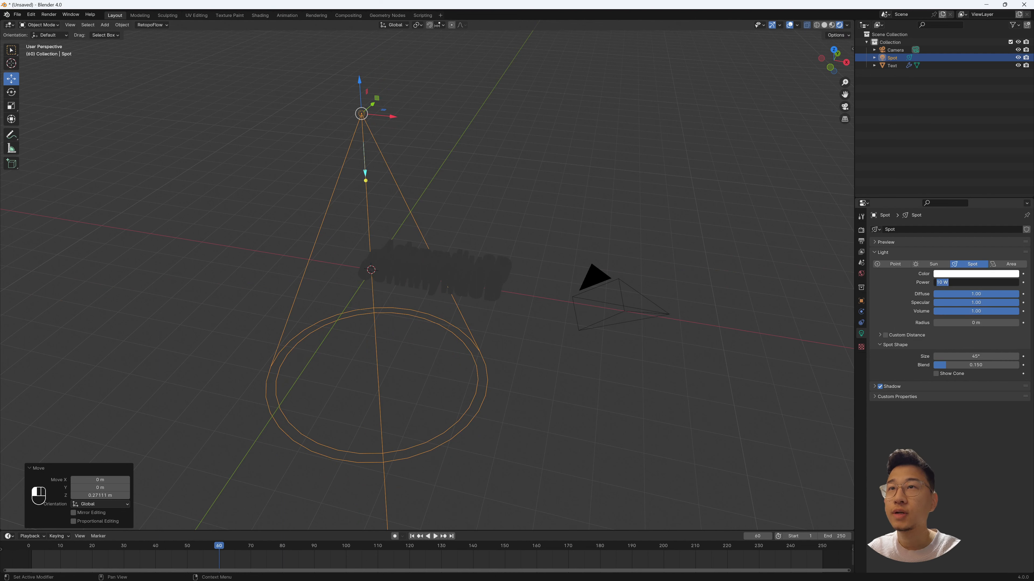
type("5000")
key("Return")
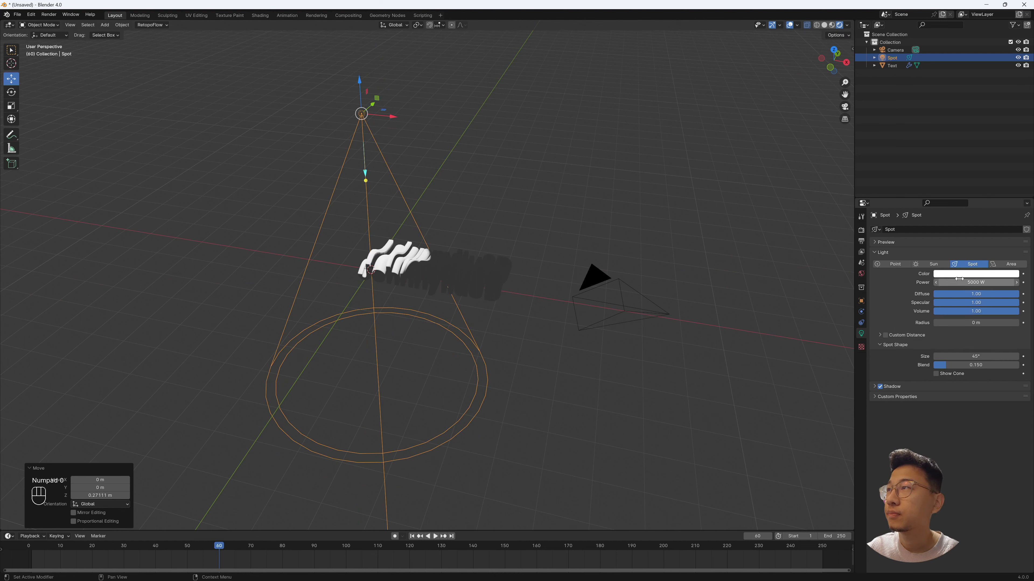
left_click_drag(366, 180, 392, 212)
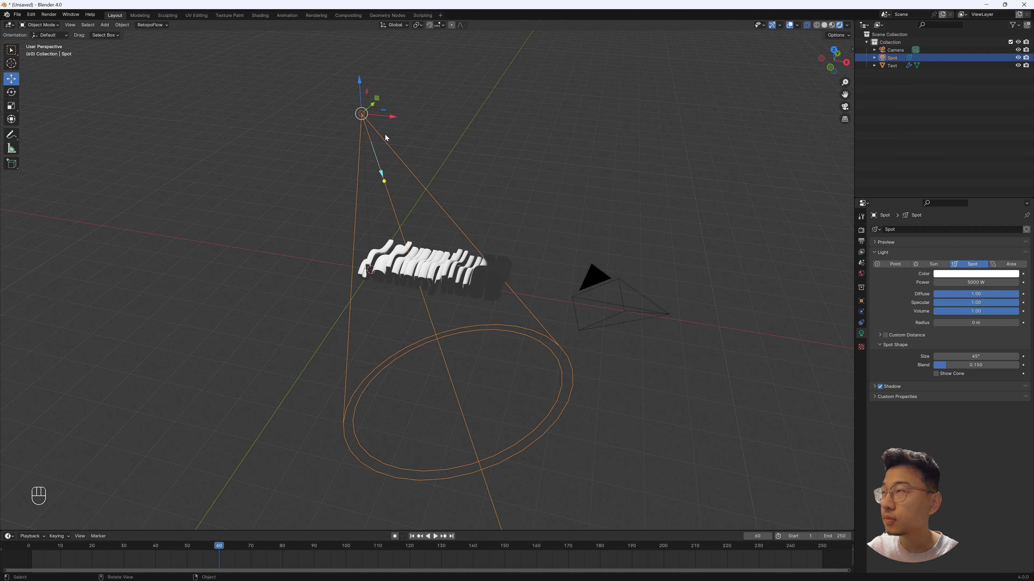
Duplicate the spot light and move the copy about 4.2 m along X toward the text's far end.
key("ctrl")
key("ctrl+c")
key("ctrl+v")
left_click_drag(392, 117, 522, 130)
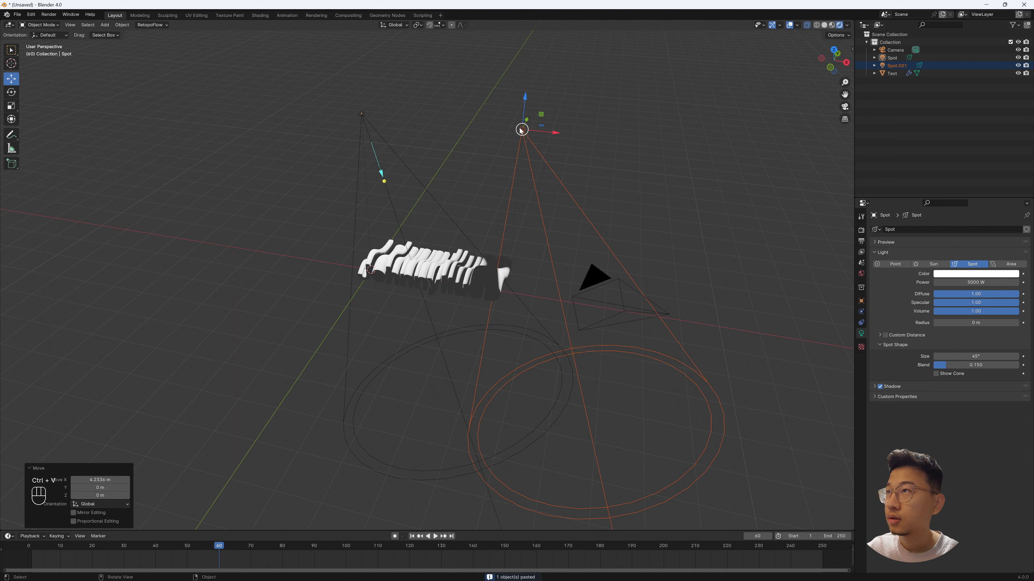
Aim the second spot light's cone toward the middle of the text and set its power to 2500 W.
left_click(520, 130)
left_click_drag(538, 198, 473, 223)
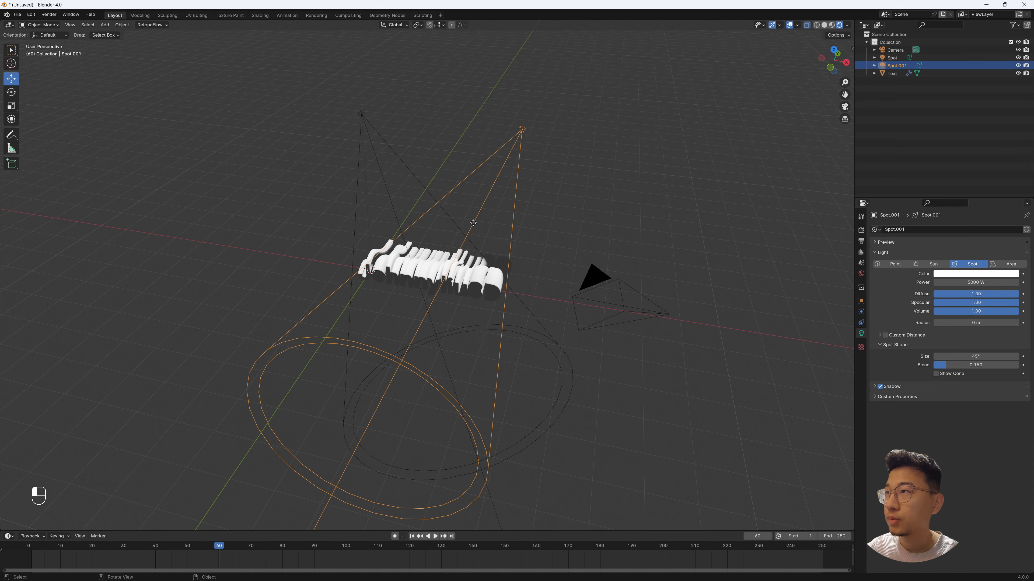
left_click(975, 282)
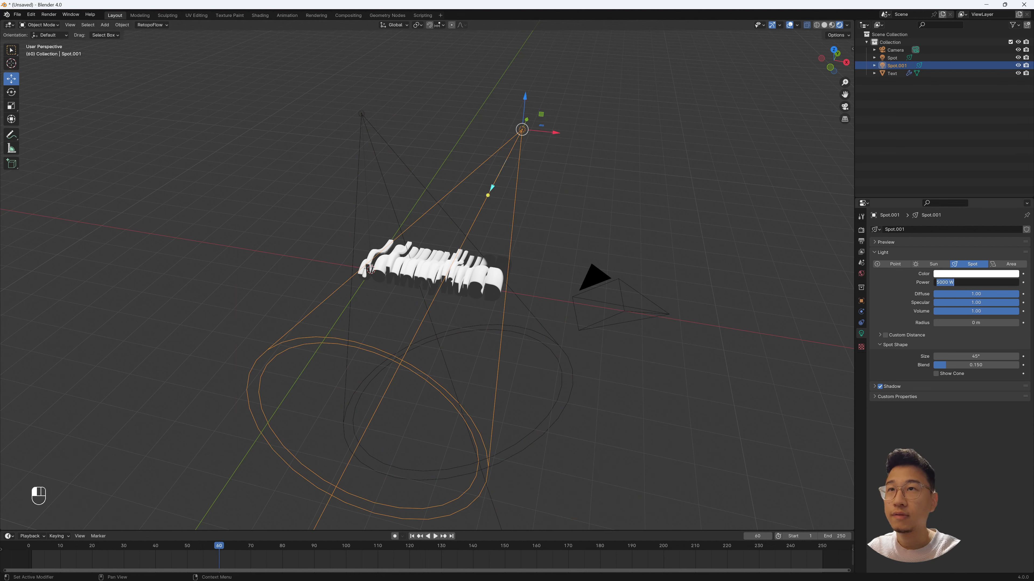
type("25")
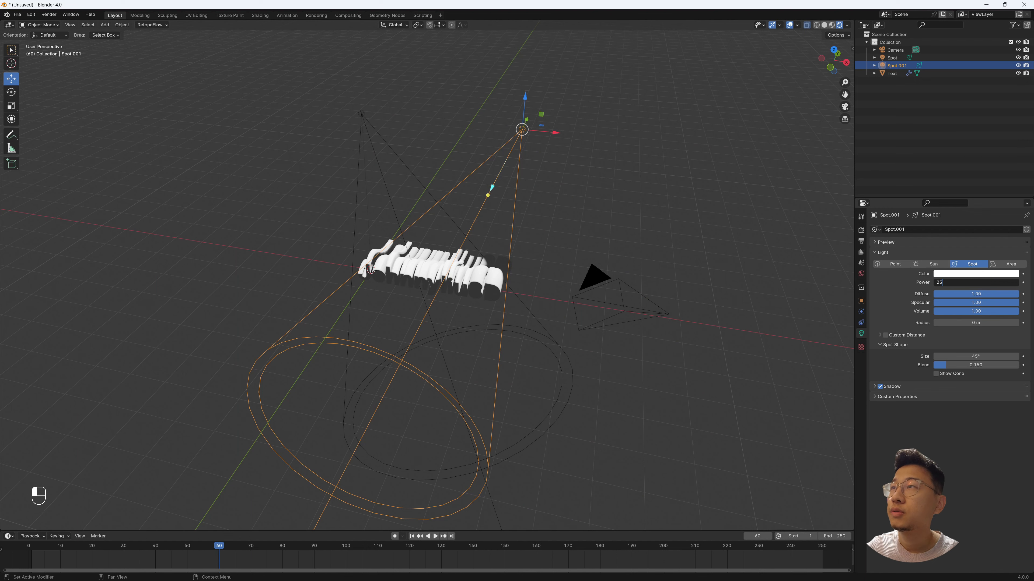
type("00")
key("Return")
Duplicate the second spot light and move the copy along Y to behind the text.
middle_click_drag(537, 232, 495, 230)
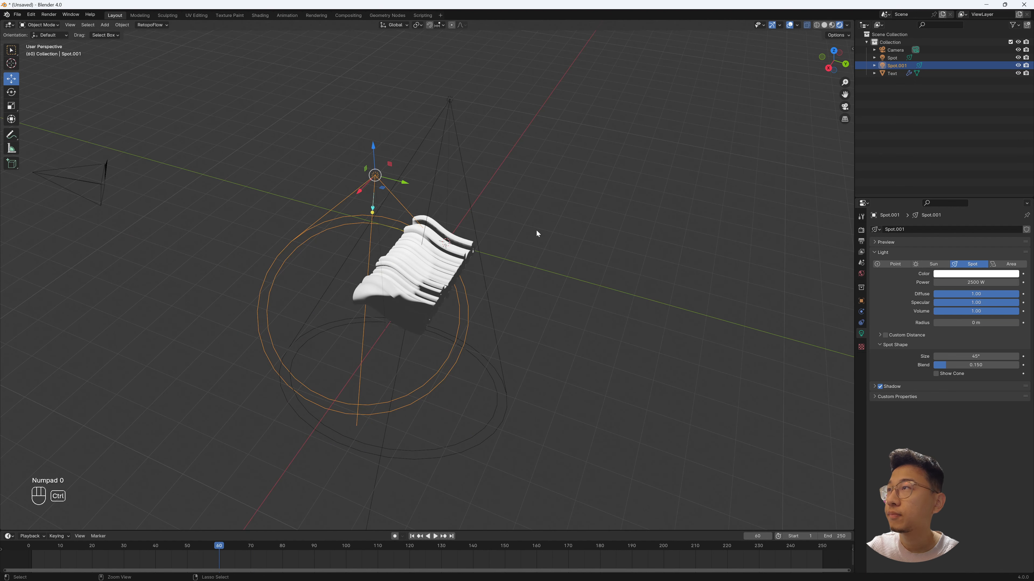
key("ctrl+c")
key("ctrl+v")
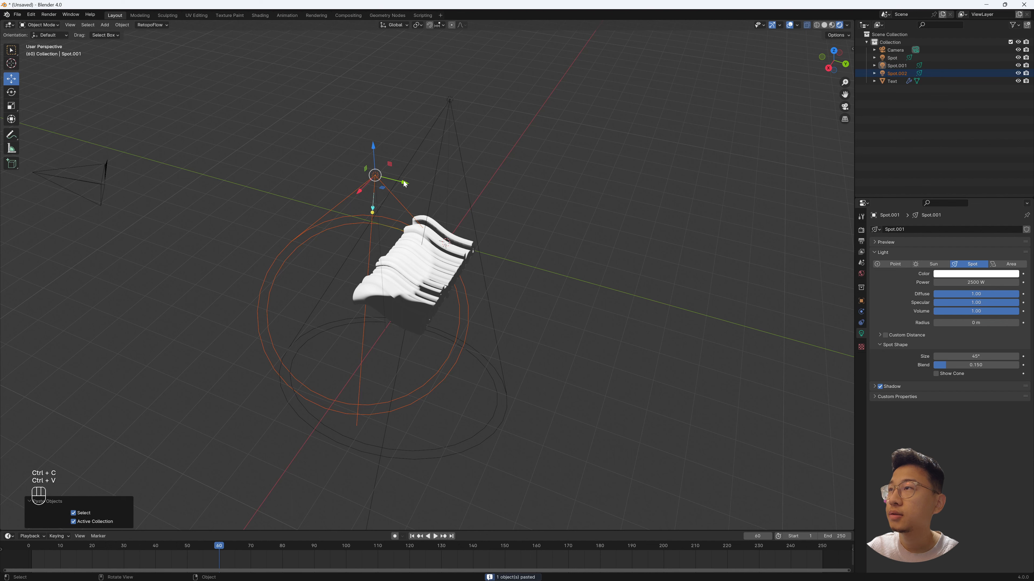
left_click_drag(403, 182, 557, 222)
Shift the rear spot light about -0.67 m along X and set its power to 1000 W.
middle_click_drag(444, 108, 518, 91)
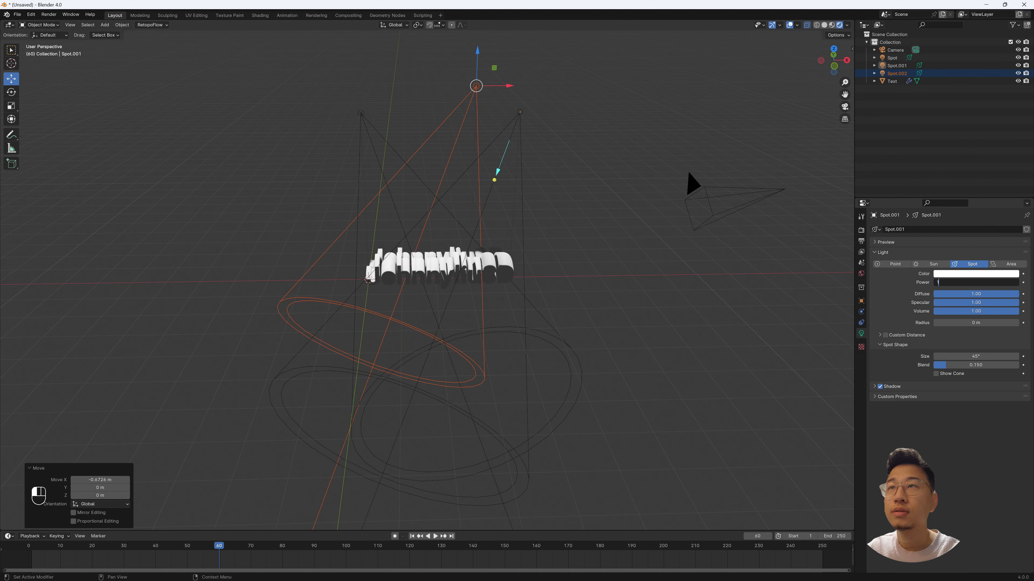
type("000")
key("Return")
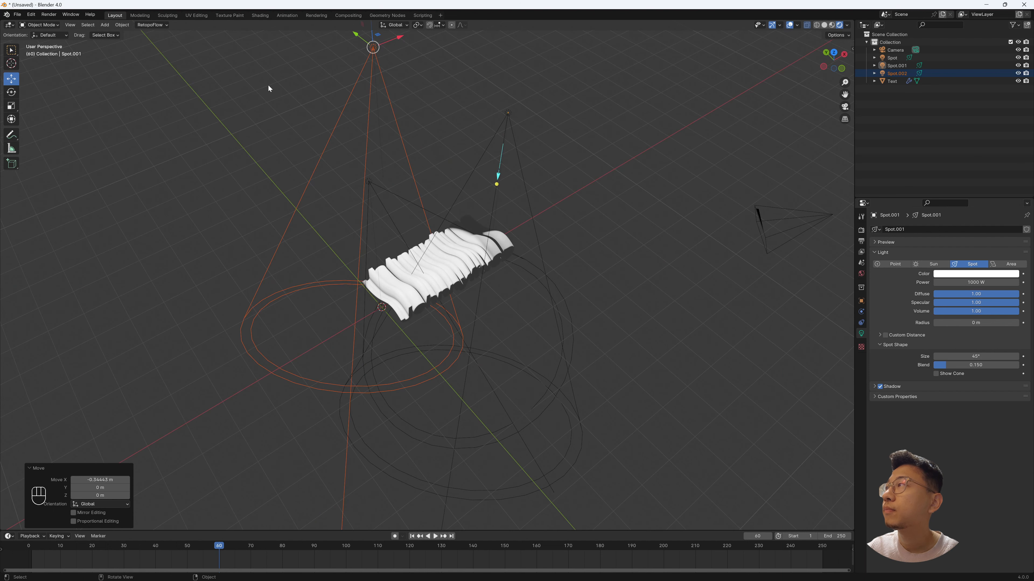
Rotate the rear spot light around X and about -24.3° around Y so its cone points at the text.
key("shift+space")
key("r")
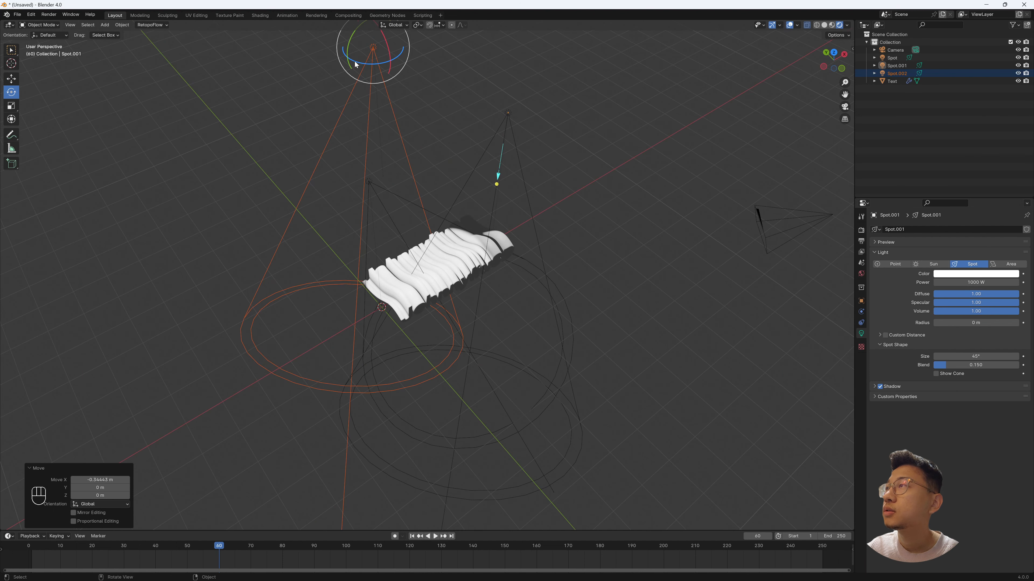
left_click_drag(392, 66, 348, 58)
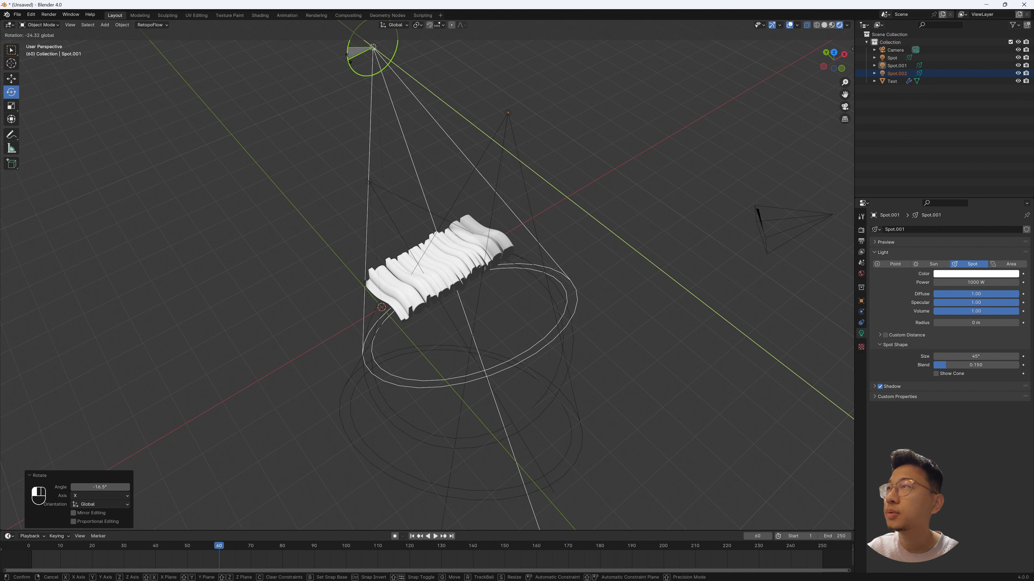
Center the rear spot light over the text by moving it about -0.9 m along X, and tilt it about -3.6° around Y.
middle_click_drag(528, 141, 487, 109)
key("shift+space")
key("g")
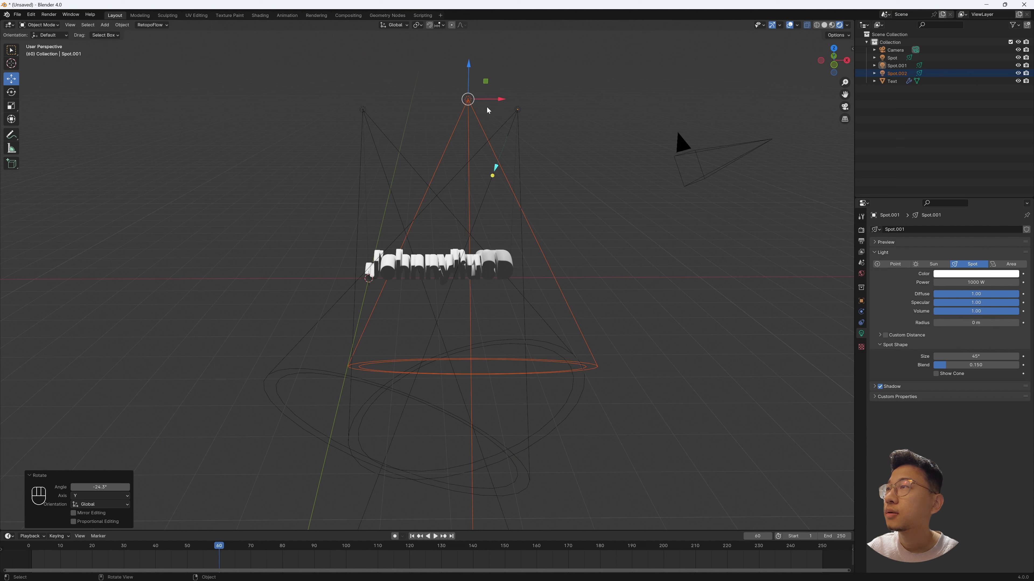
left_click_drag(495, 99, 469, 99)
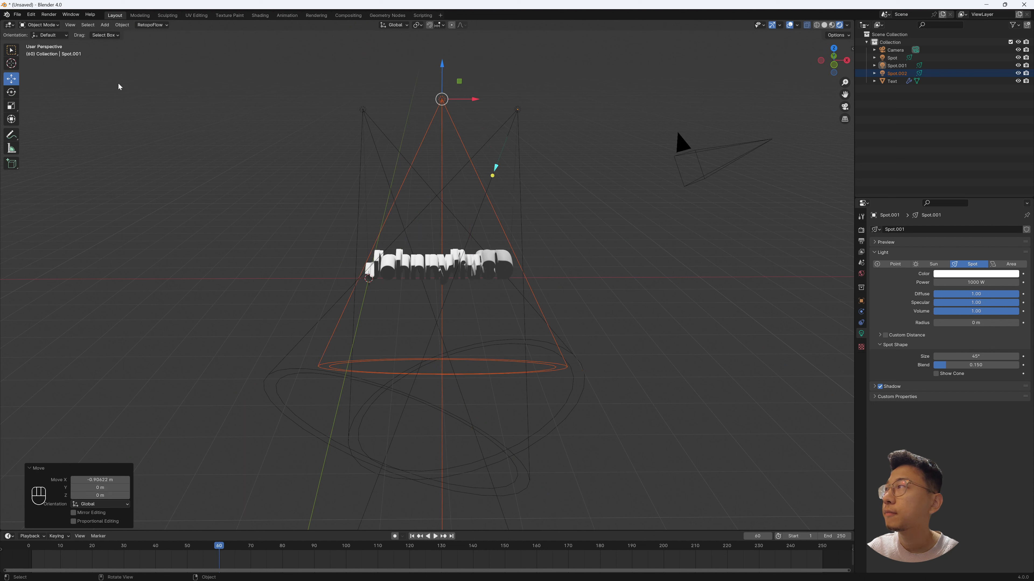
left_click(12, 92)
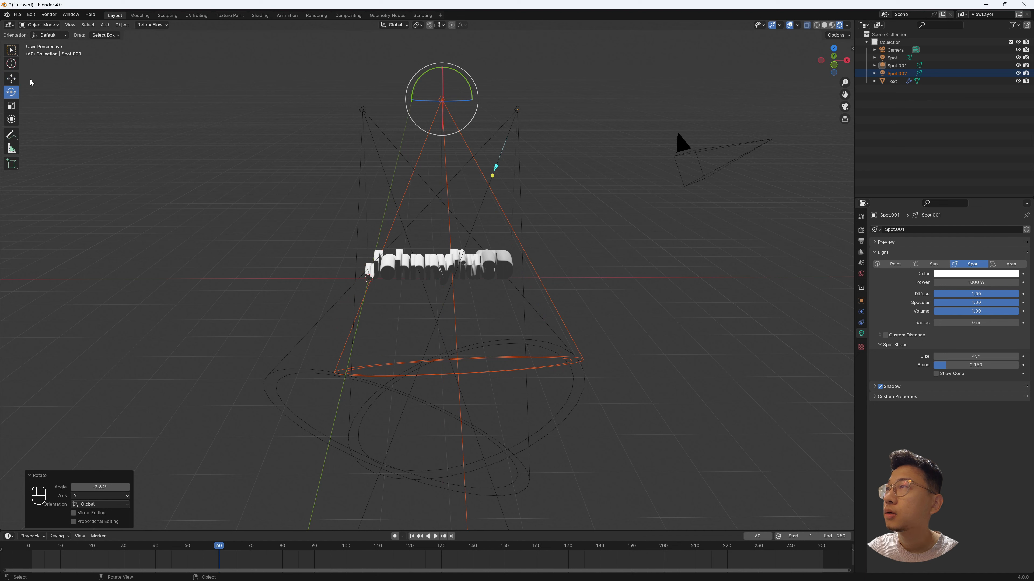
key("shift+space")
key("g")
left_click_drag(472, 99, 463, 98)
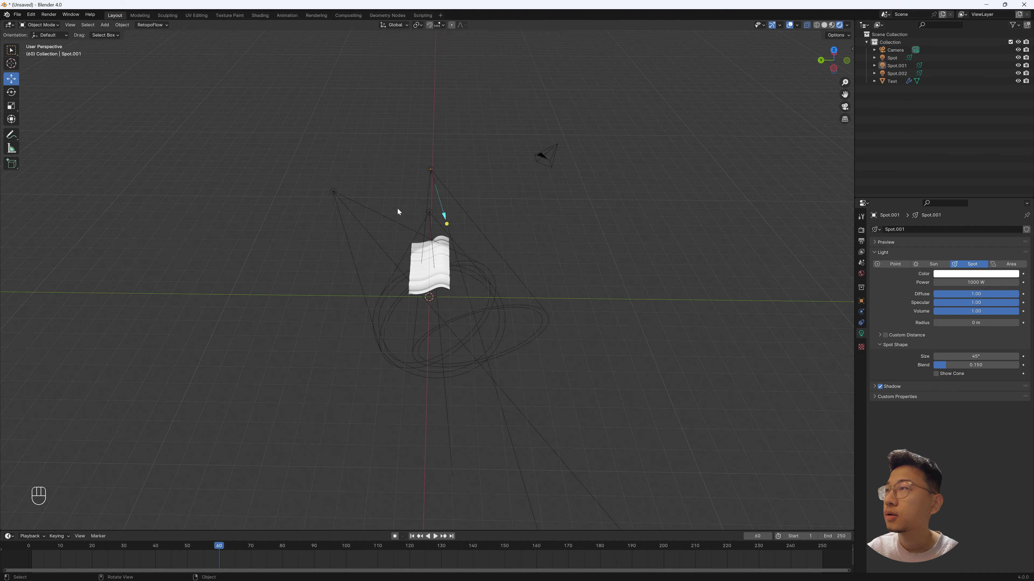
Move the first two spot lights together about -3.6 m along Y and rotate them about 36° to aim back at the text.
middle_click_drag(397, 208, 394, 183)
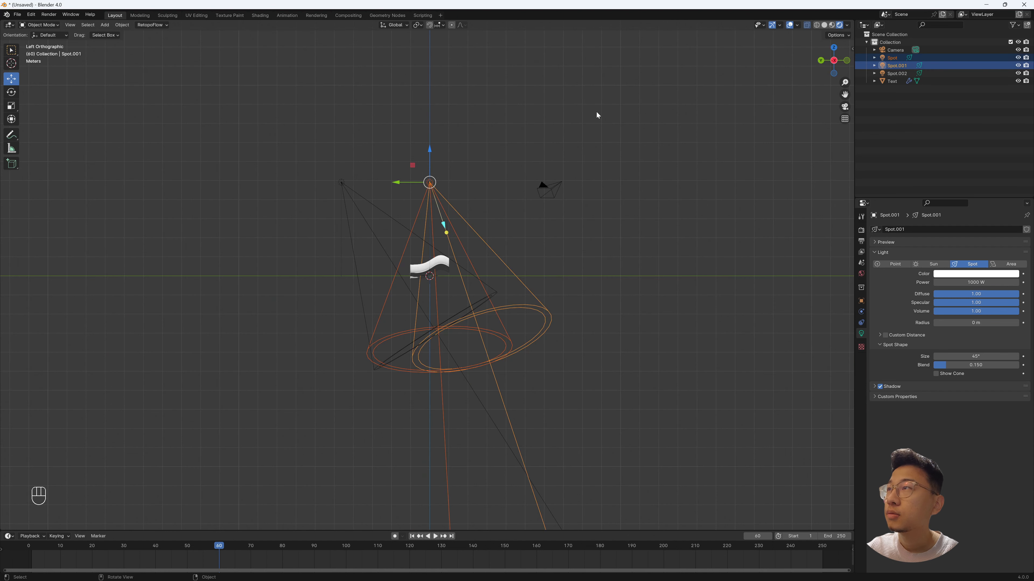
left_click_drag(405, 185, 474, 185)
key("r")
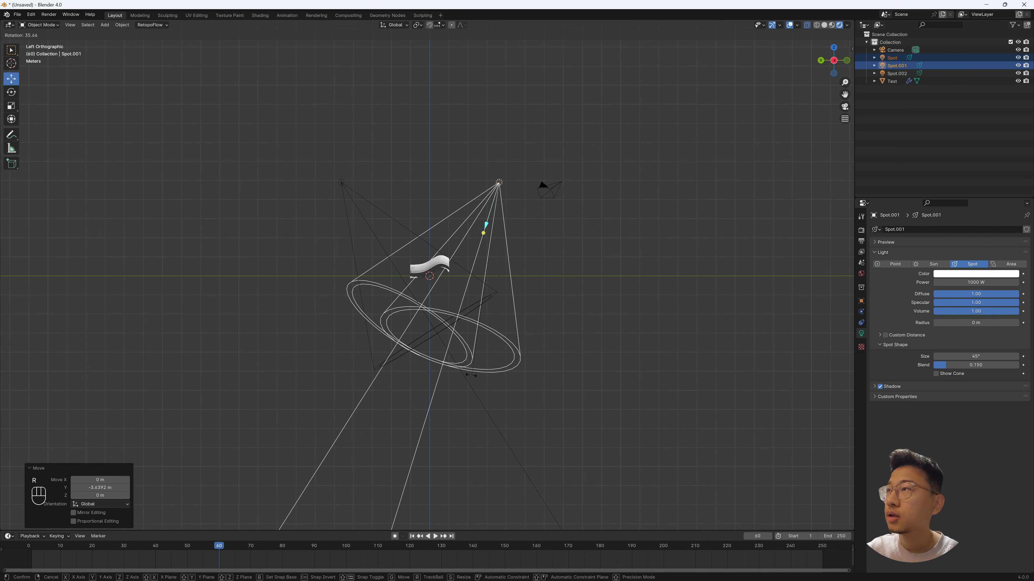
left_click(471, 375)
middle_click_drag(471, 375, 531, 296)
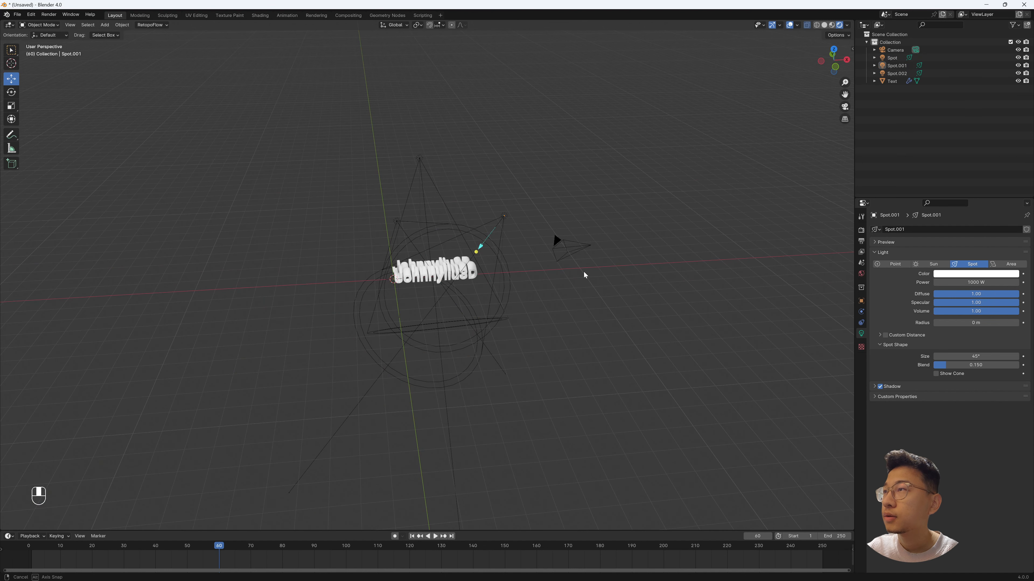
middle_click_drag(582, 272, 496, 266)
left_click(496, 265)
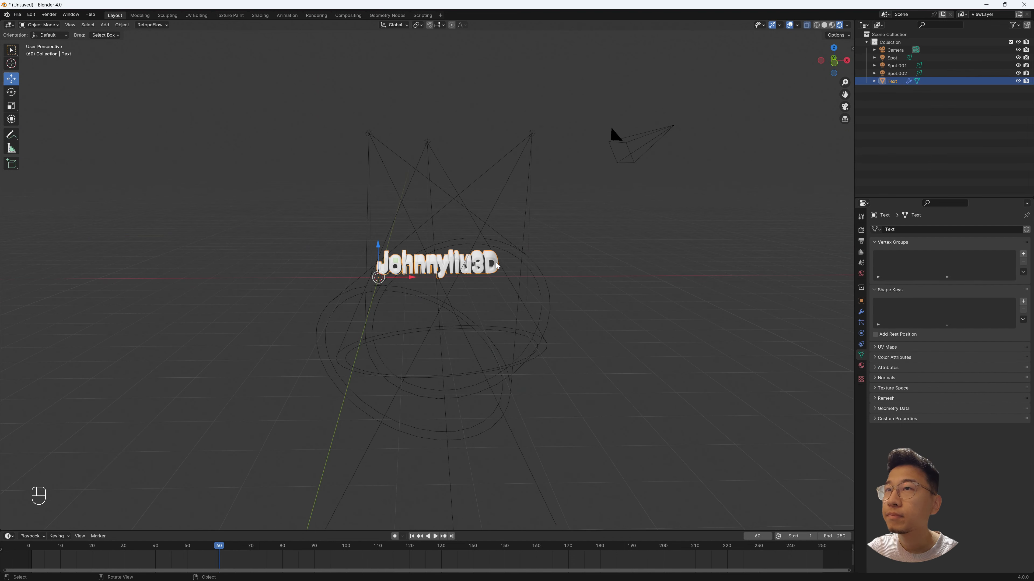
left_click(814, 269)
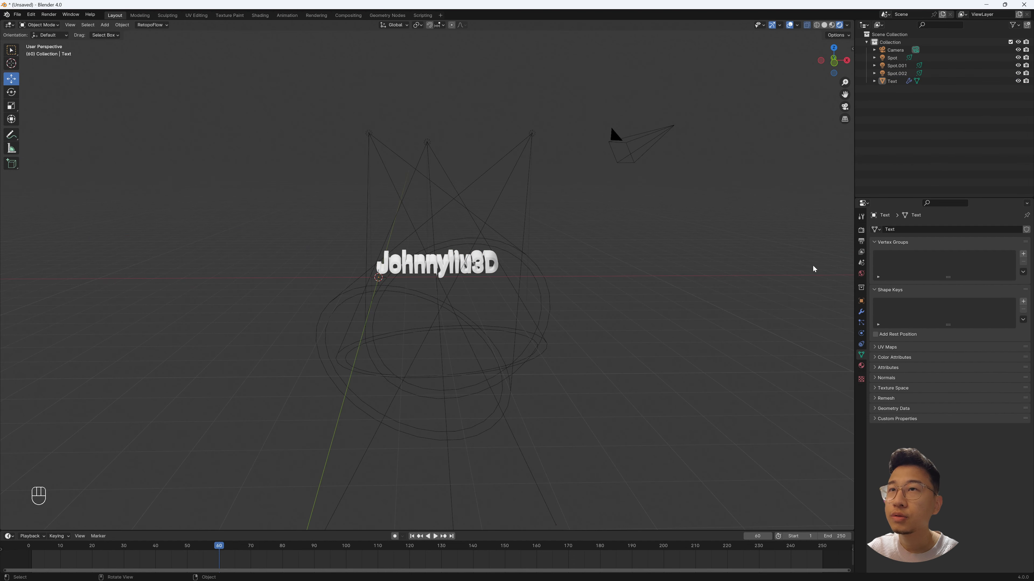
Change the world background color to a light peach orange with its value at 1.000.
left_click(861, 273)
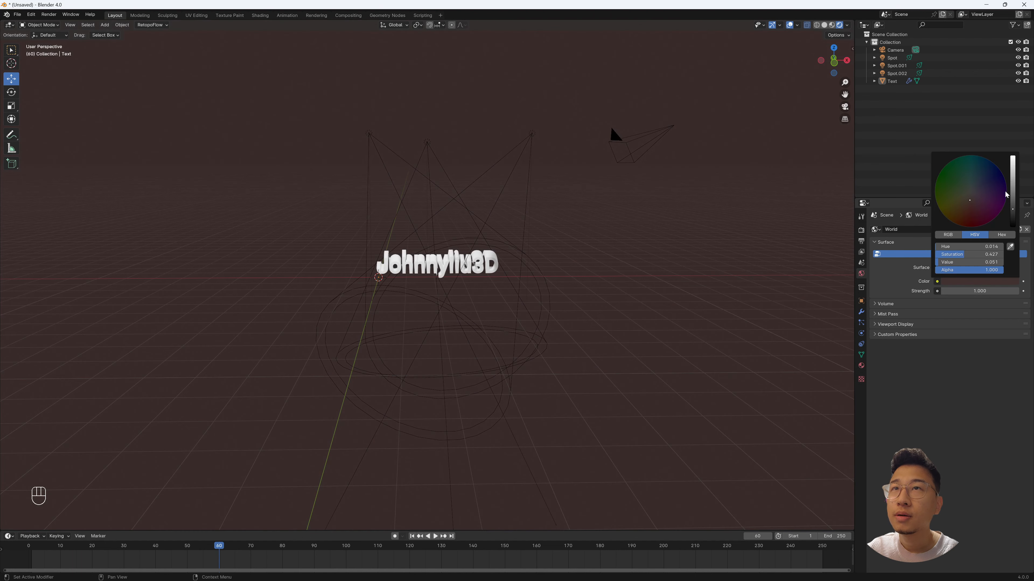
left_click_drag(1012, 193, 1013, 174)
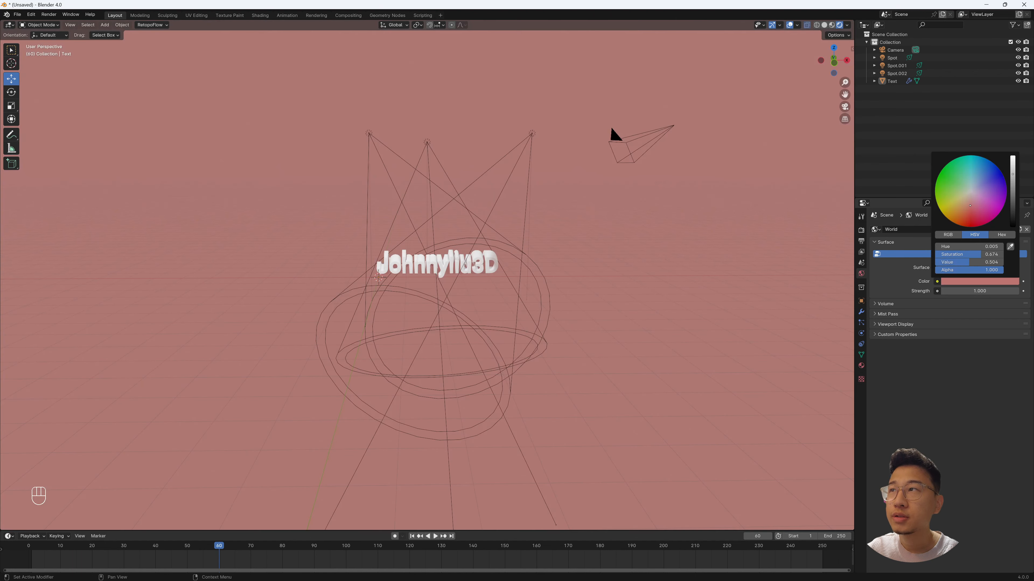
left_click_drag(970, 201, 968, 210)
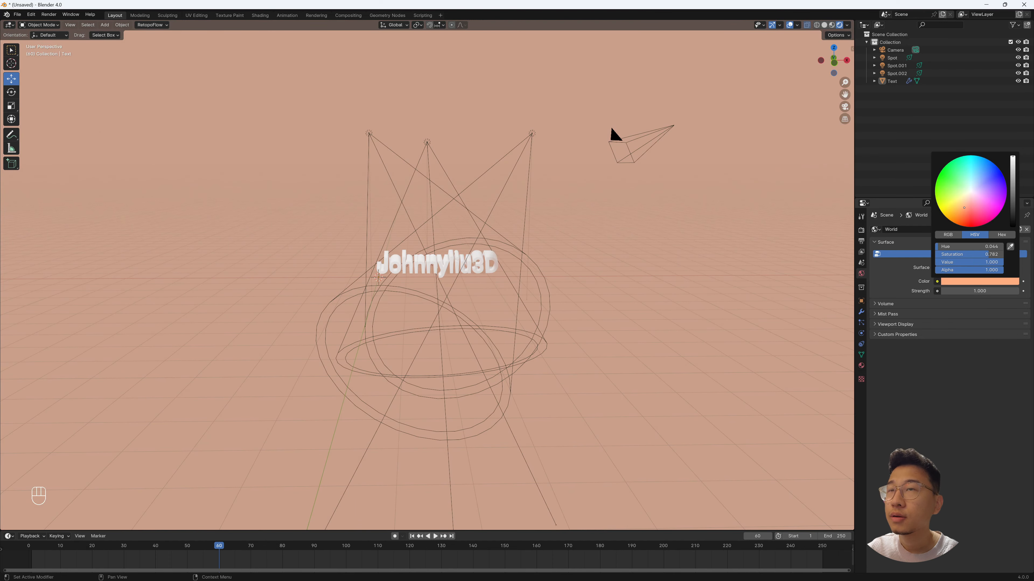
left_click_drag(964, 206, 963, 208)
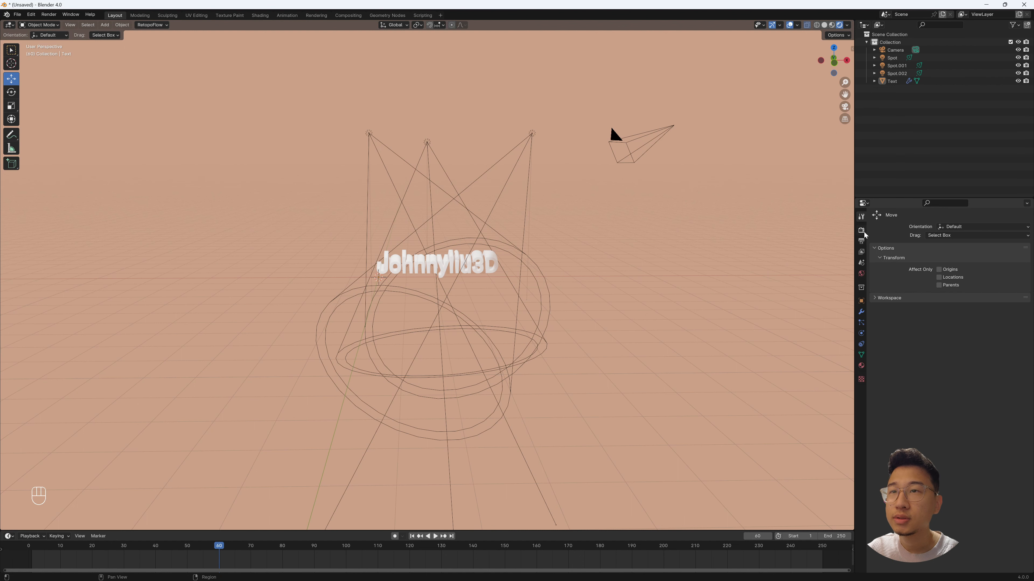
Set the render color management to the Filmic view transform with the High Contrast look.
left_click(862, 230)
left_click(967, 461)
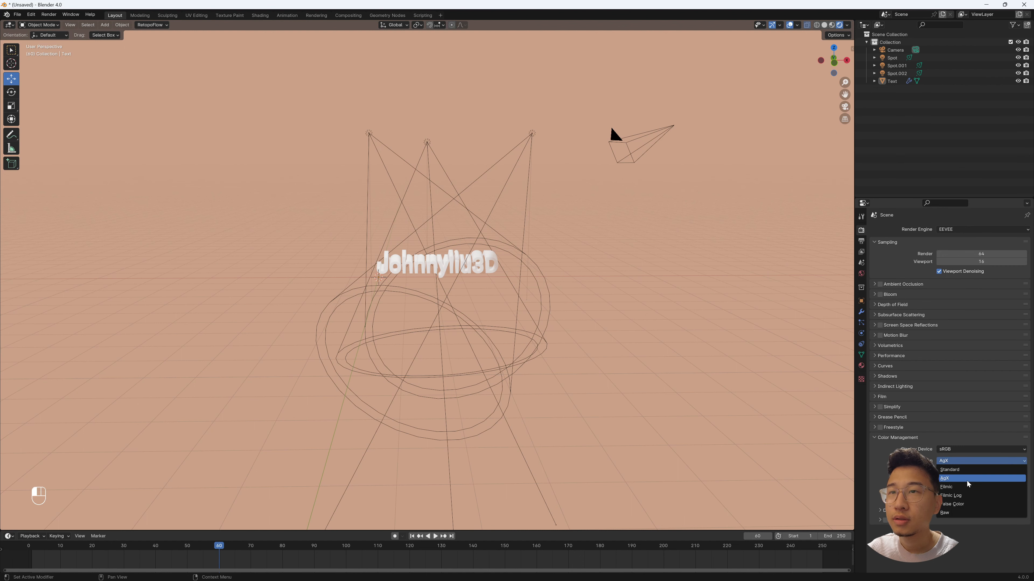
left_click(967, 486)
left_click(969, 469)
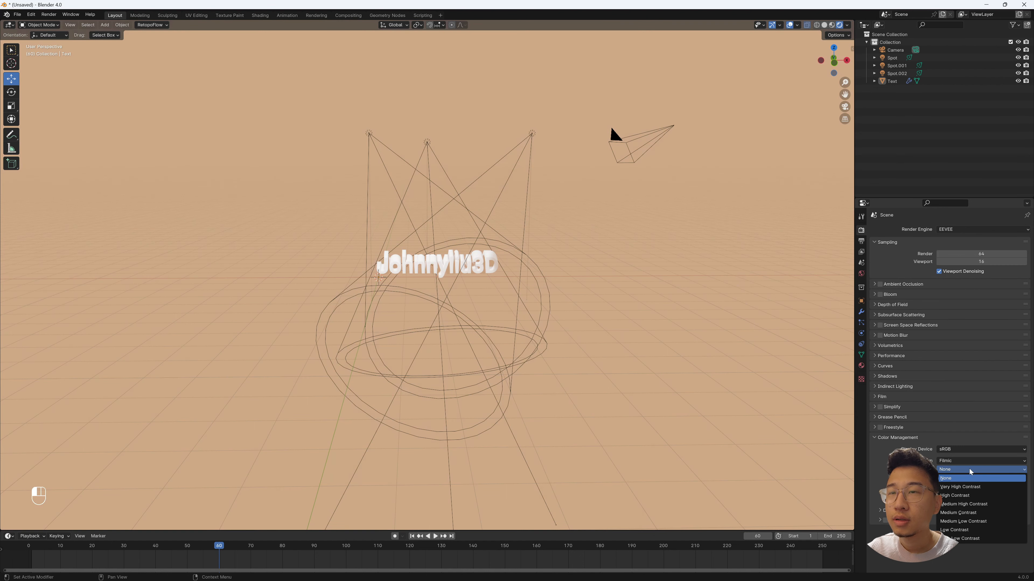
left_click(960, 495)
Select the text mesh, enlarge the timeline area and turn it into a Shader Editor.
middle_click_drag(669, 270, 352, 531)
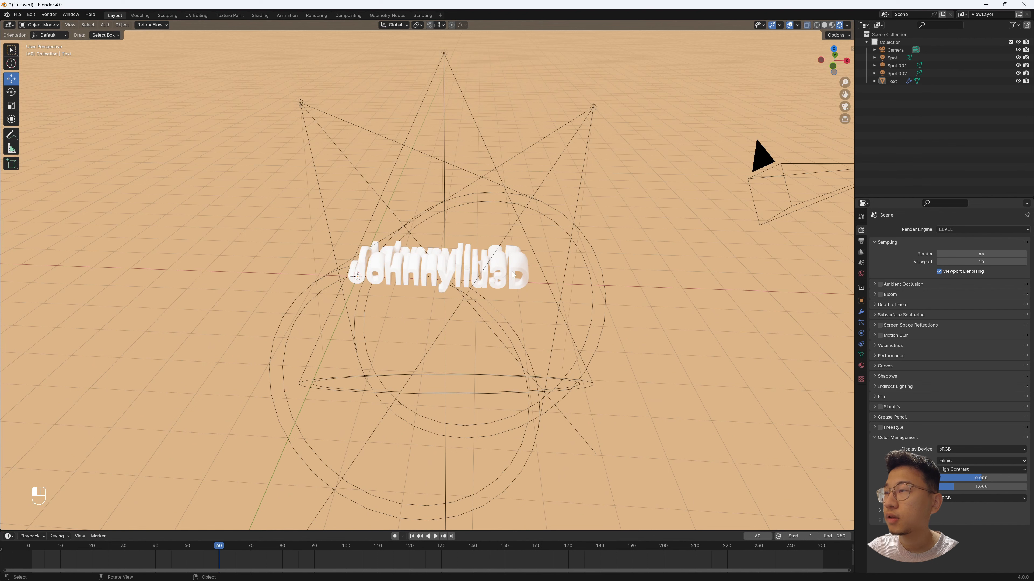
left_click(440, 269)
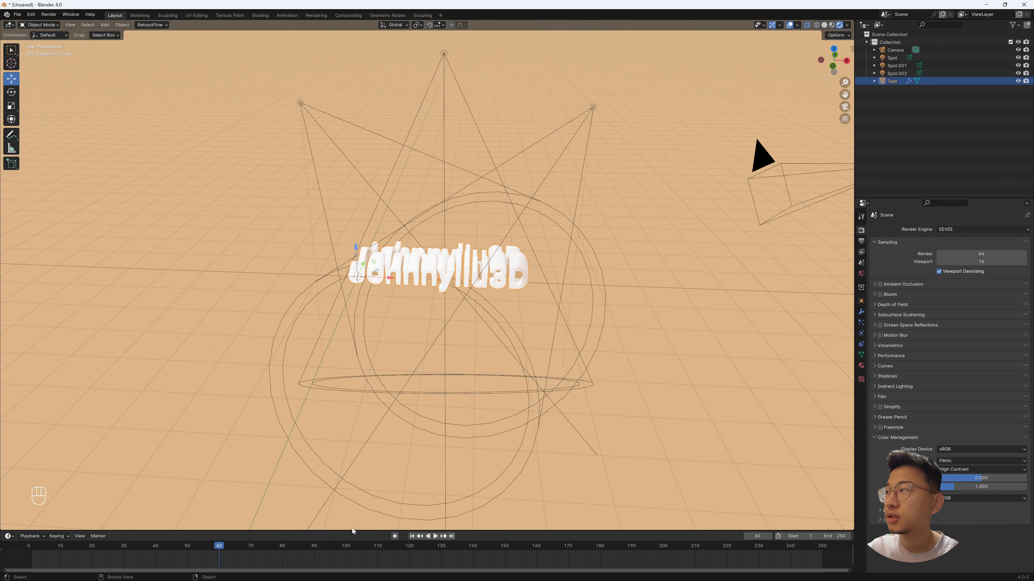
left_click_drag(353, 531, 353, 435)
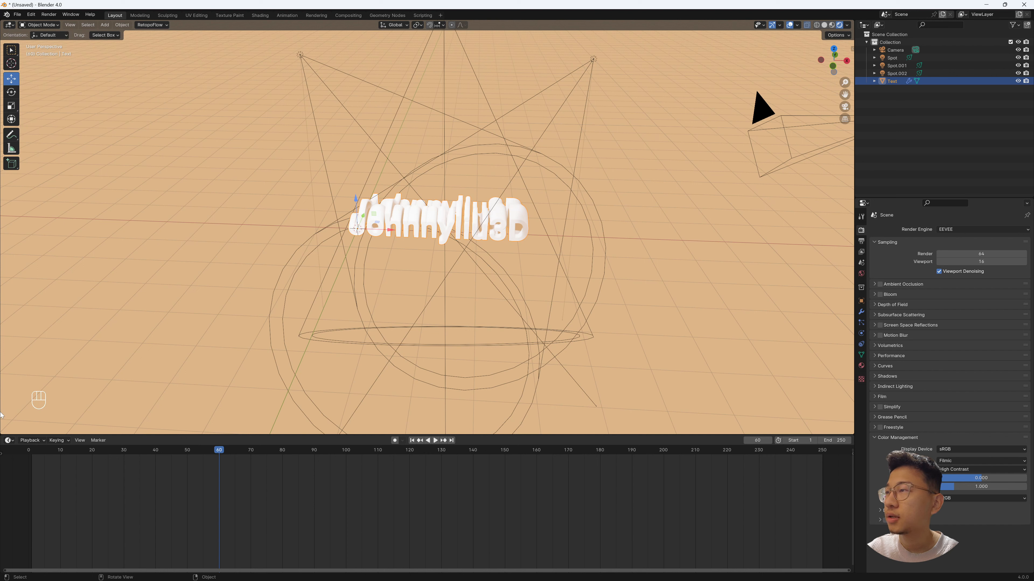
key("shift+F3")
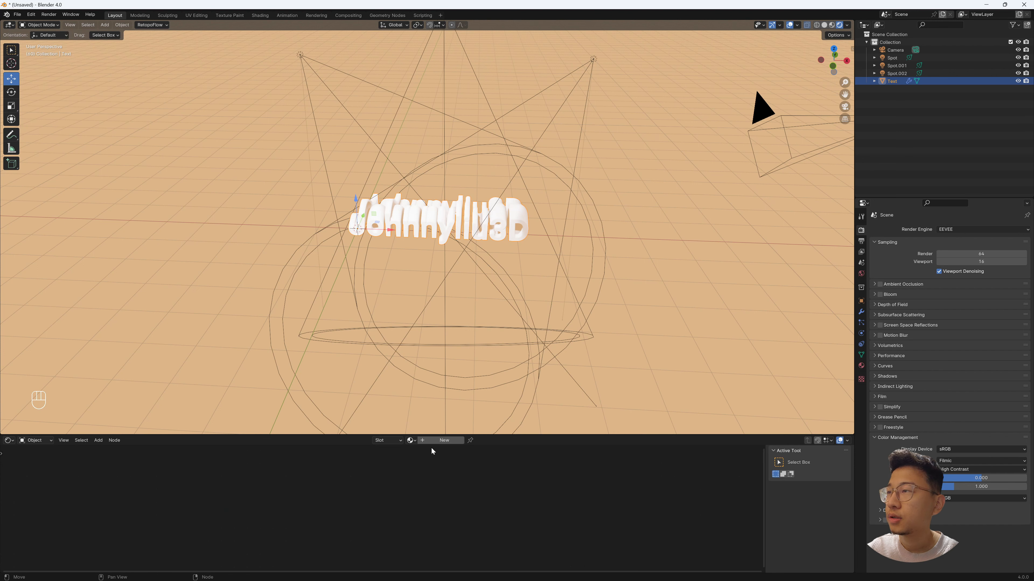
Create a new material for the text and add a Color Ramp node beside the Principled BSDF.
left_click(437, 440)
key("Home")
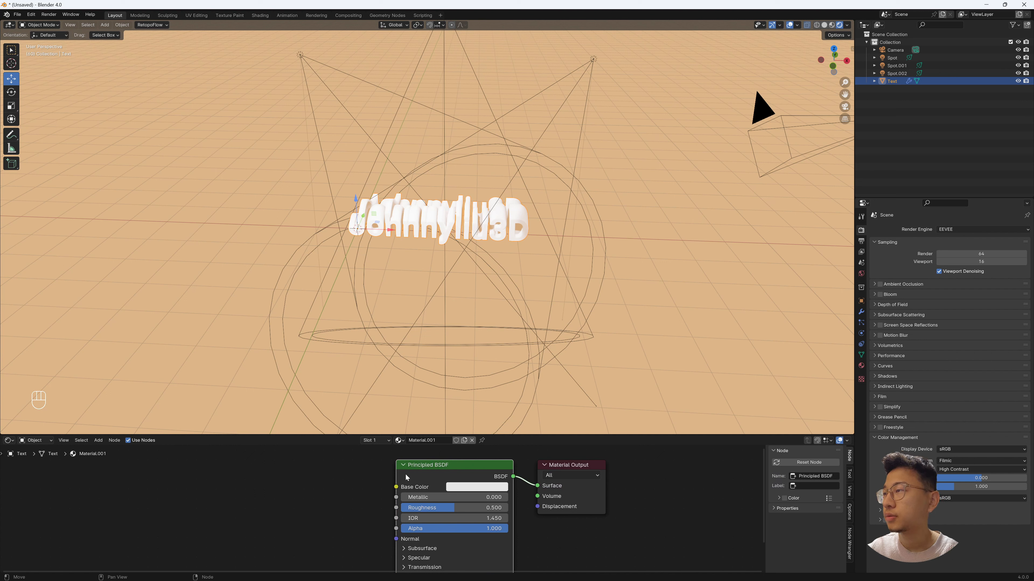
key("shift+a")
type("c")
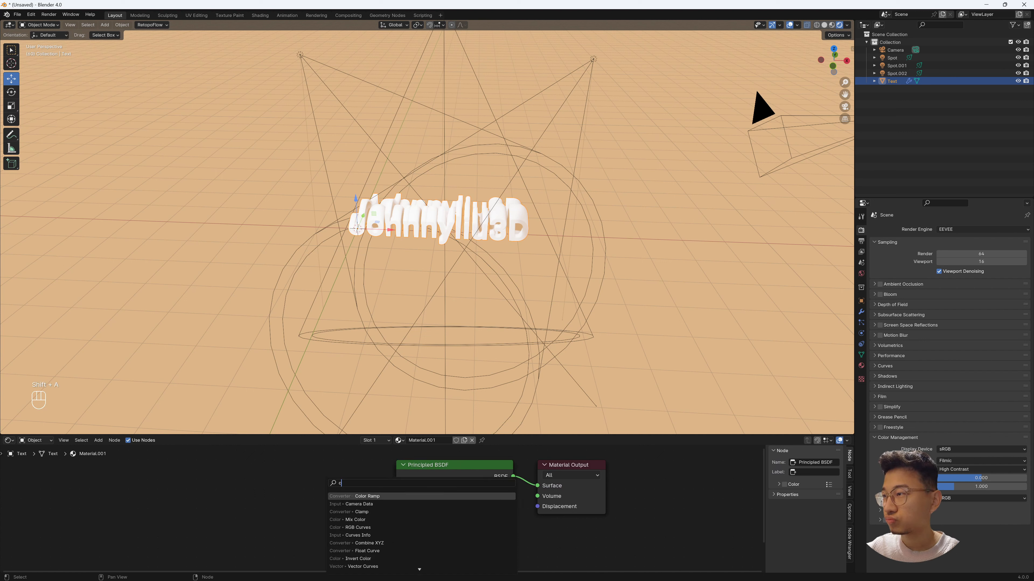
left_click(345, 496)
left_click(249, 468)
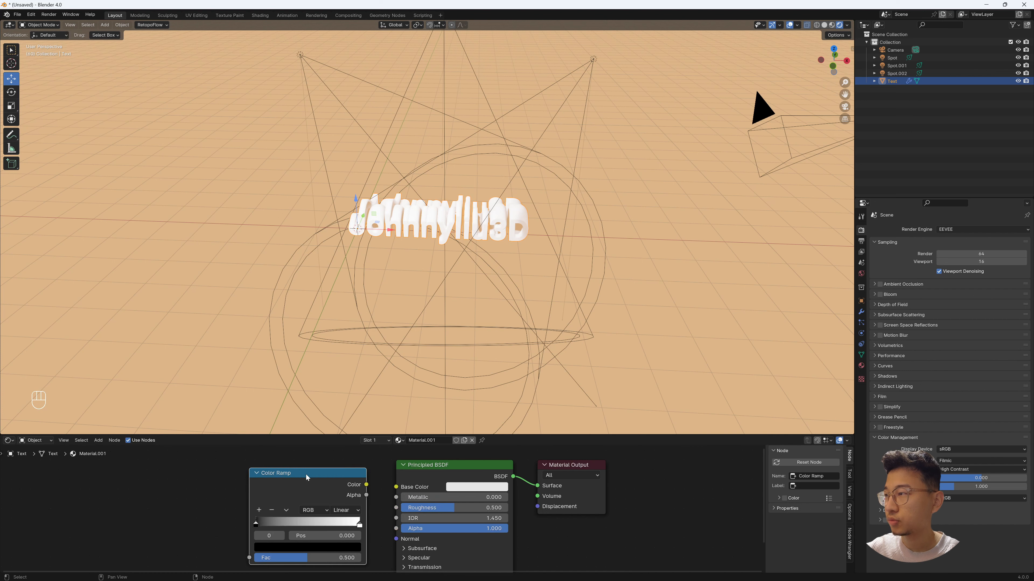
Drive the Color Ramp with Generated coordinates through a Texture-type Mapping node, without an Image Texture node, and connect the ramp's color to Base Color.
key("ctrl+t")
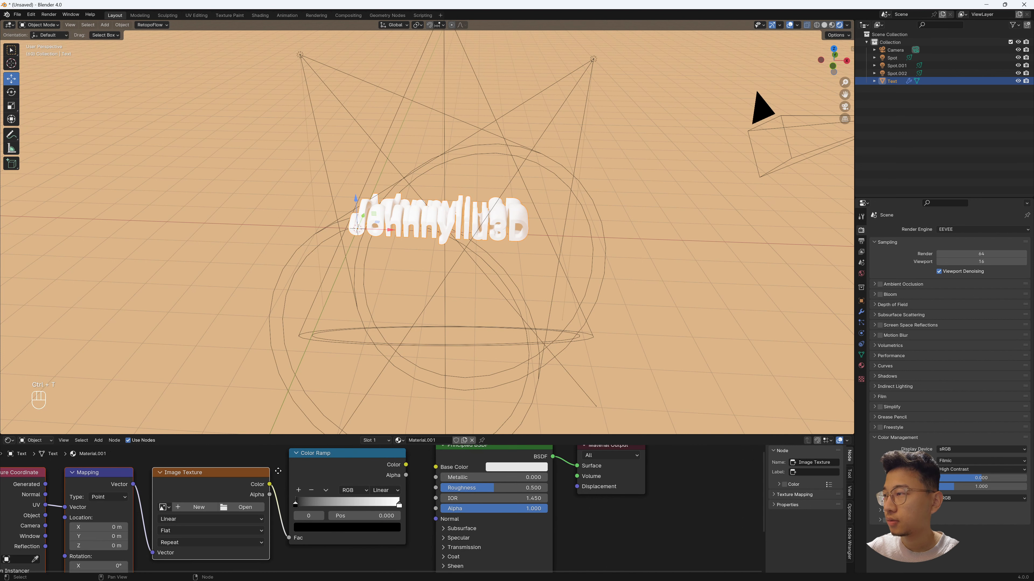
key("Delete")
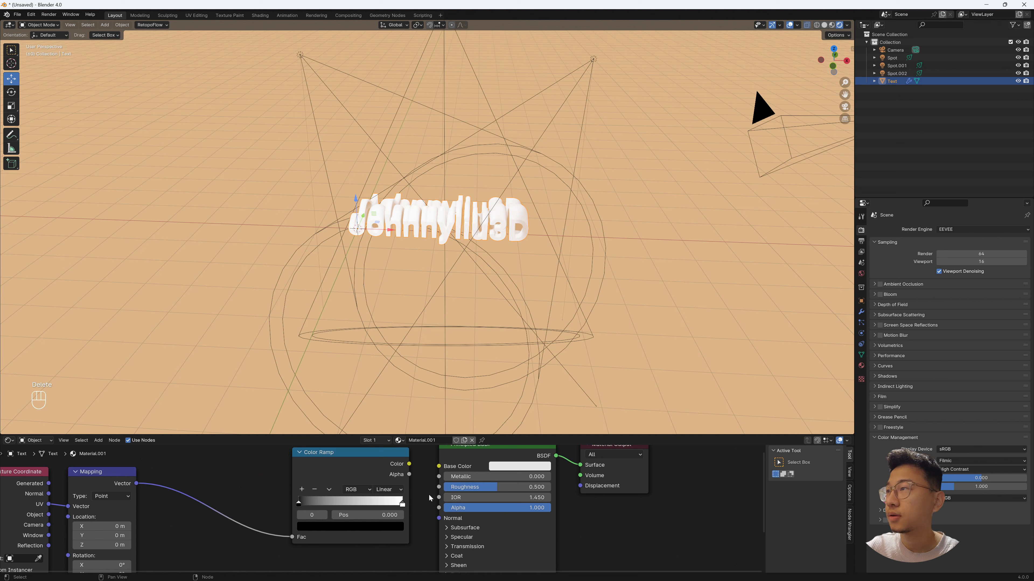
key("Home")
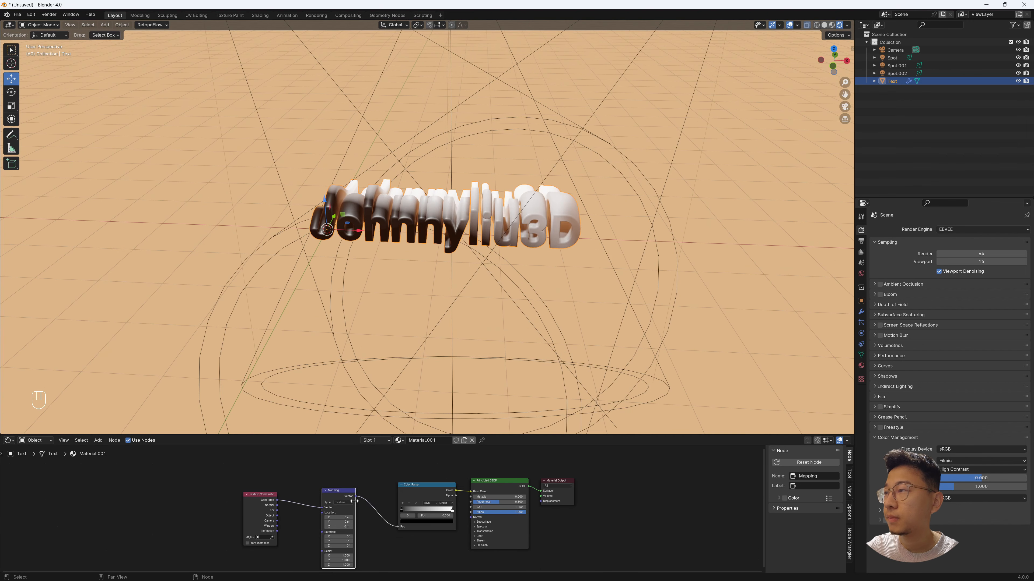
scroll(363, 495, "up", 2)
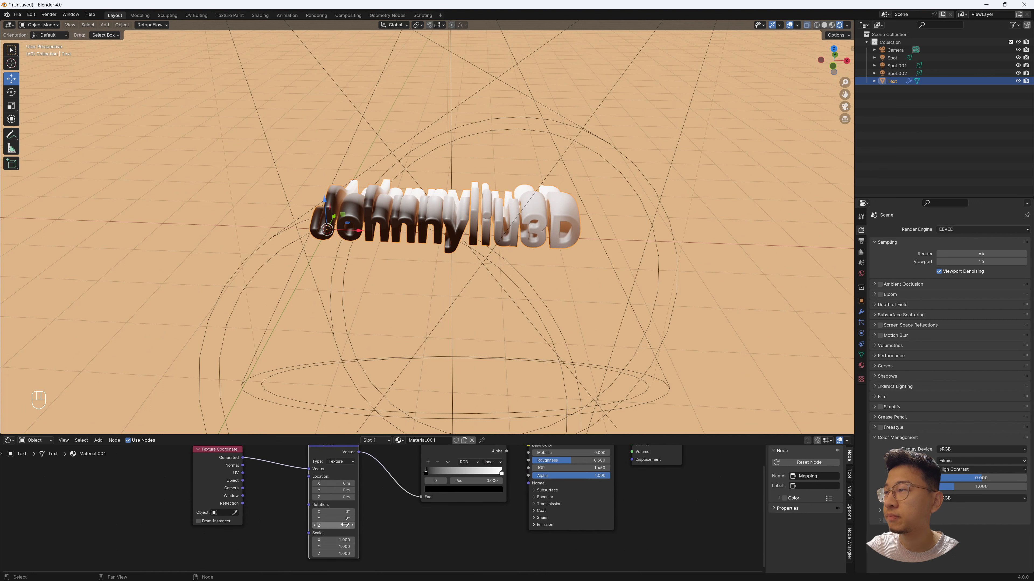
Set the Mapping node's Z rotation to 90° with Y rotation at 0°, so the ramp runs along the text's depth.
left_click_drag(346, 518, 358, 519)
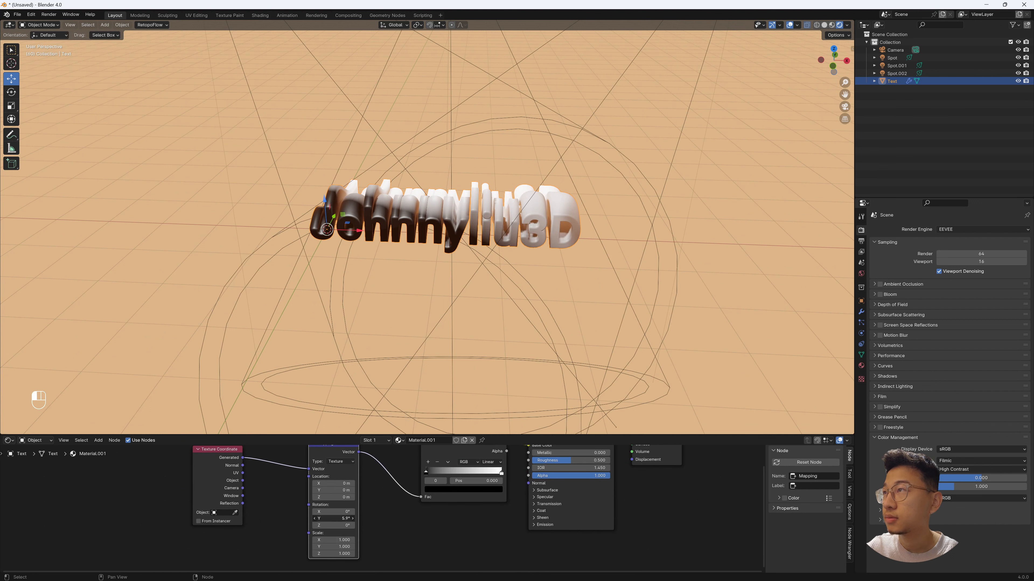
left_click_drag(358, 518, 365, 518)
left_click_drag(346, 526, 375, 526)
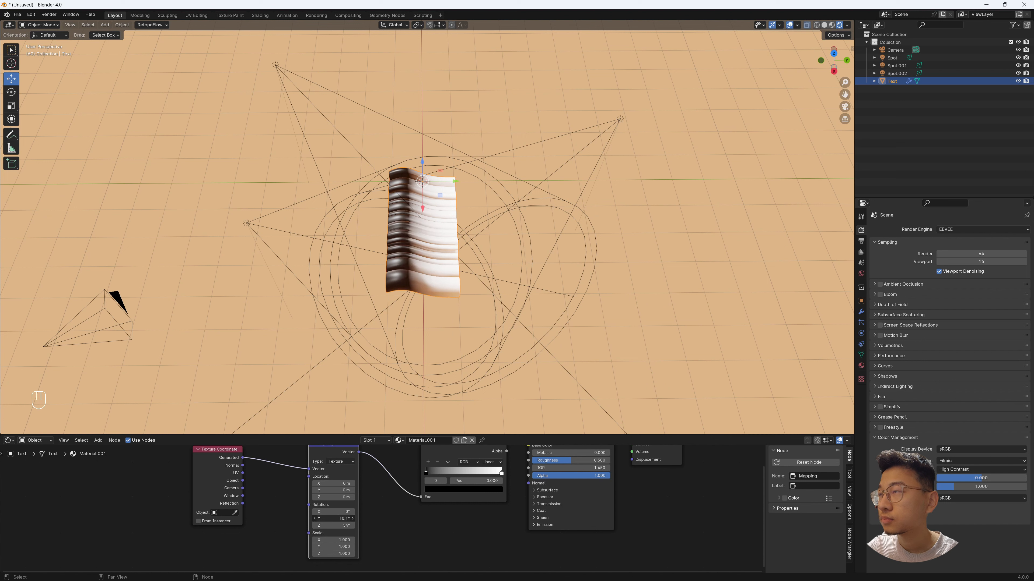
left_click_drag(340, 518, 346, 519)
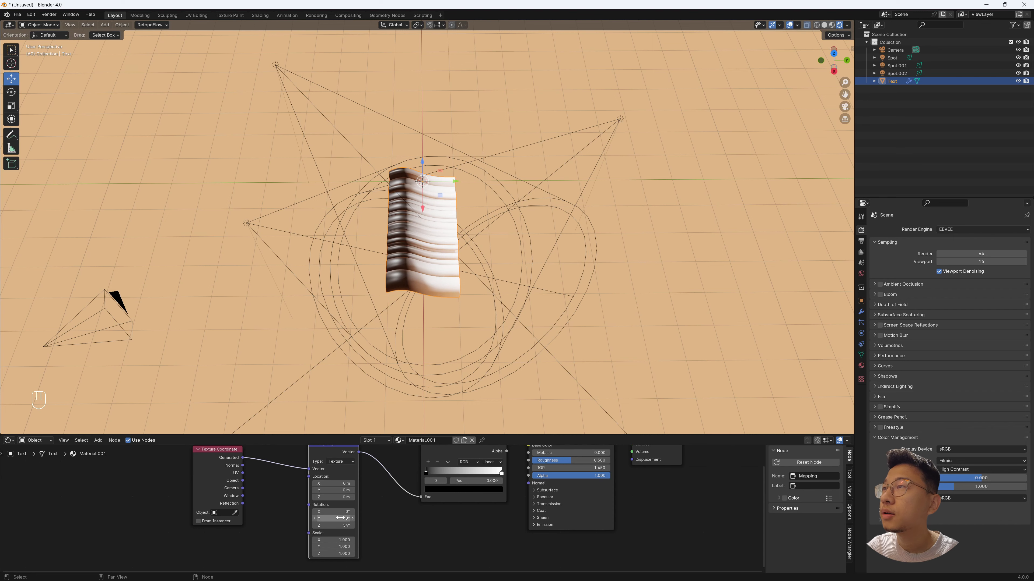
key("KP_7")
middle_click_drag(381, 490, 380, 511)
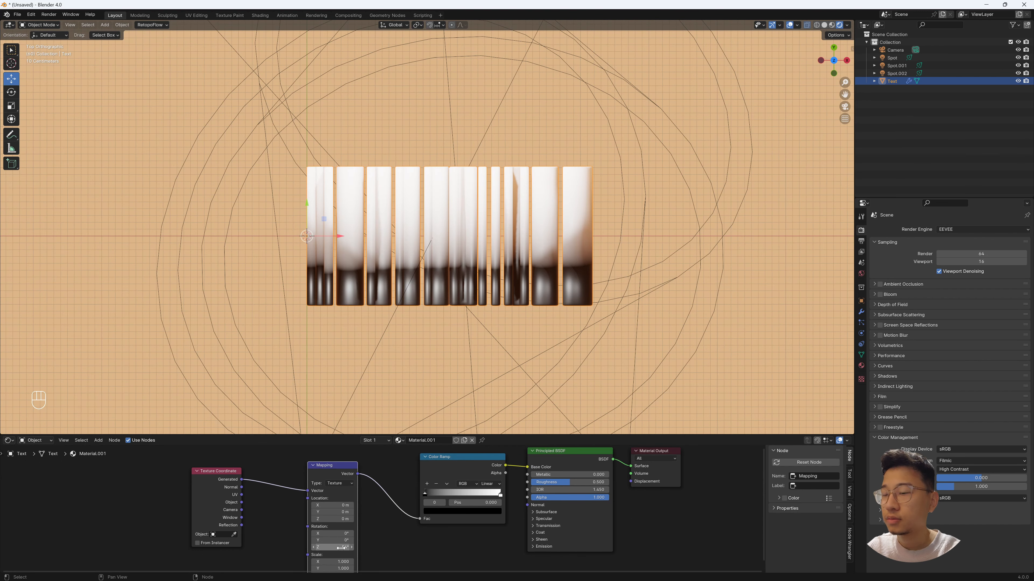
double_click(346, 547)
type("60")
key("Return")
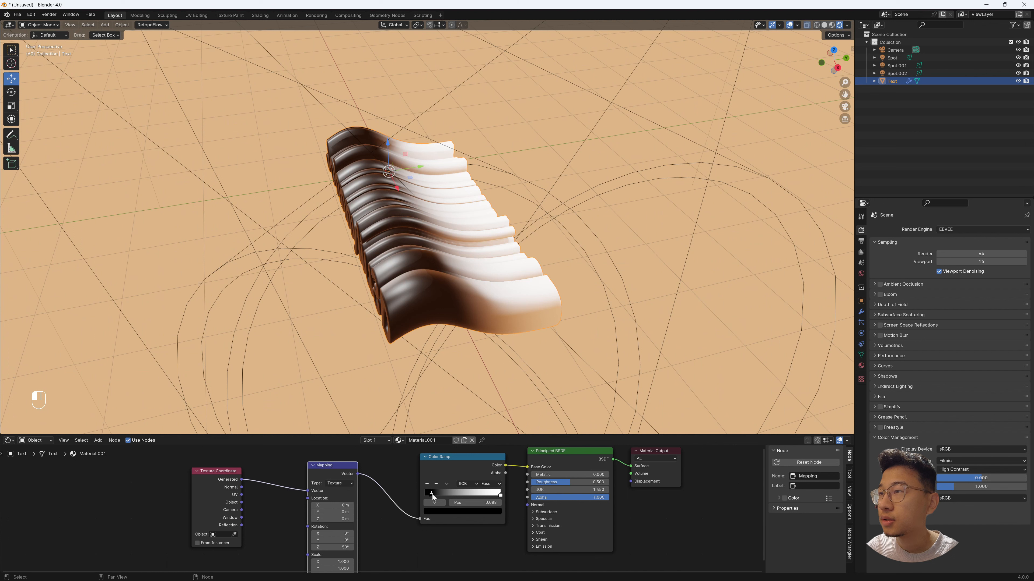
Give the Color Ramp Ease interpolation, shift its dark stop inward, and color the stops orange and pale yellow.
left_click_drag(432, 494, 435, 494)
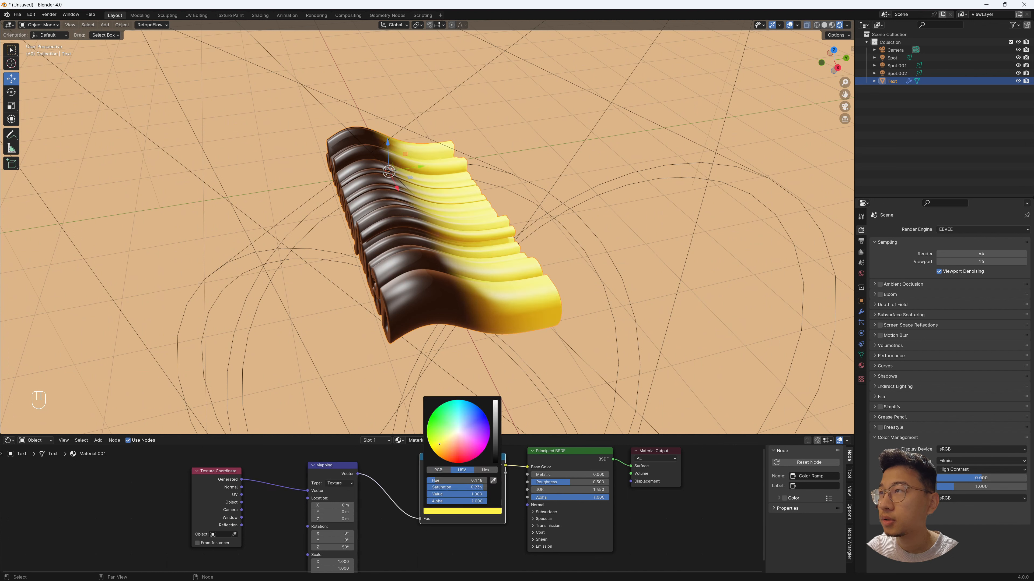
left_click_drag(441, 443, 447, 438)
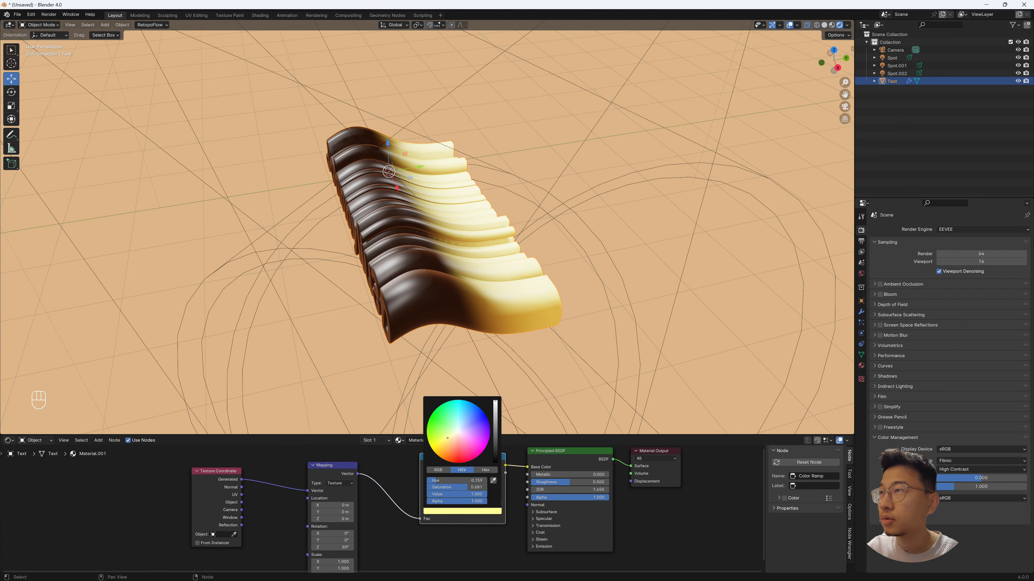
middle_click_drag(480, 367, 489, 318)
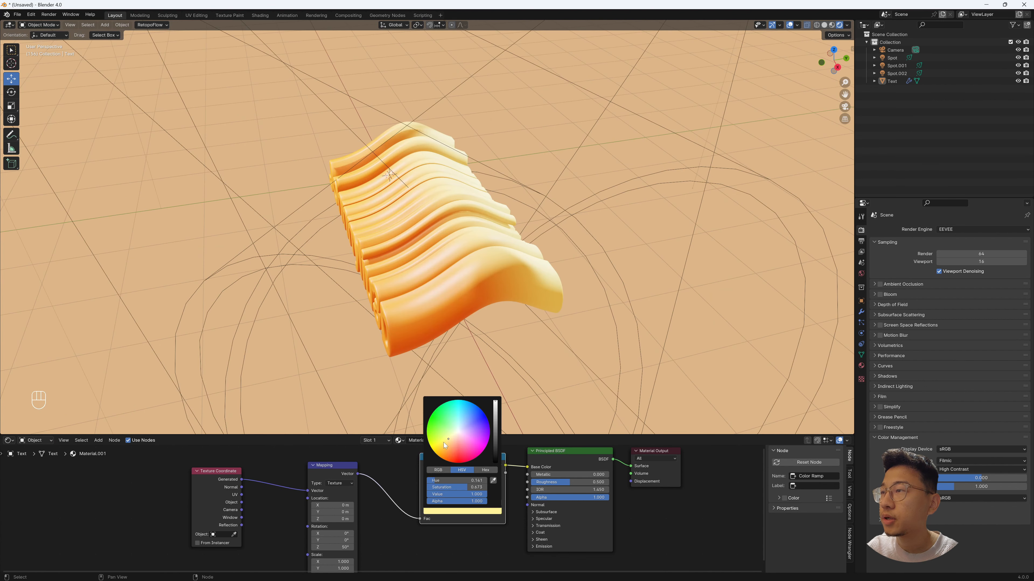
left_click_drag(443, 442, 441, 439)
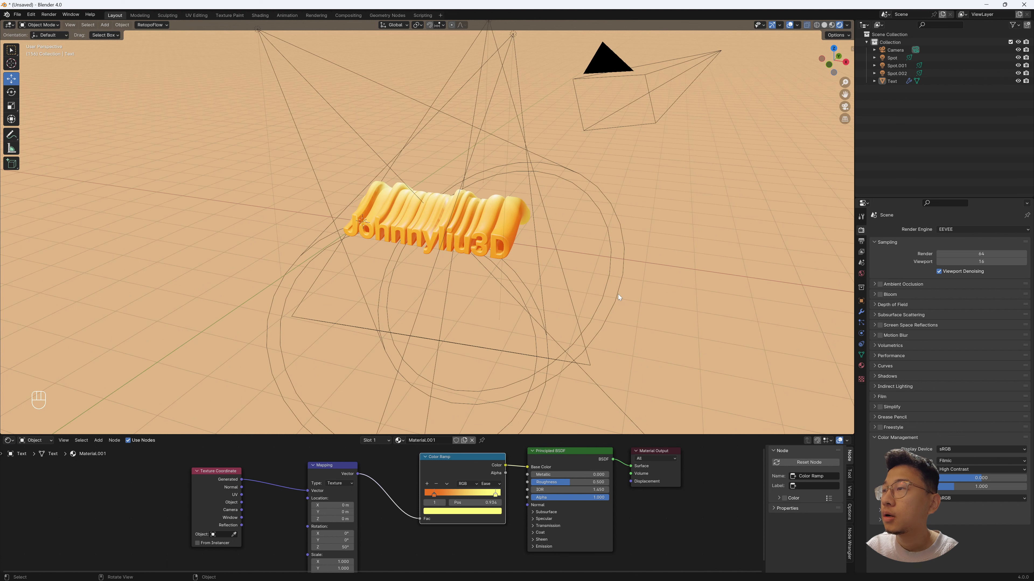
Set the Principled BSDF's Metallic to about 0.314 and Roughness to about 0.237 for a glossier text material.
middle_click_drag(618, 294, 581, 283)
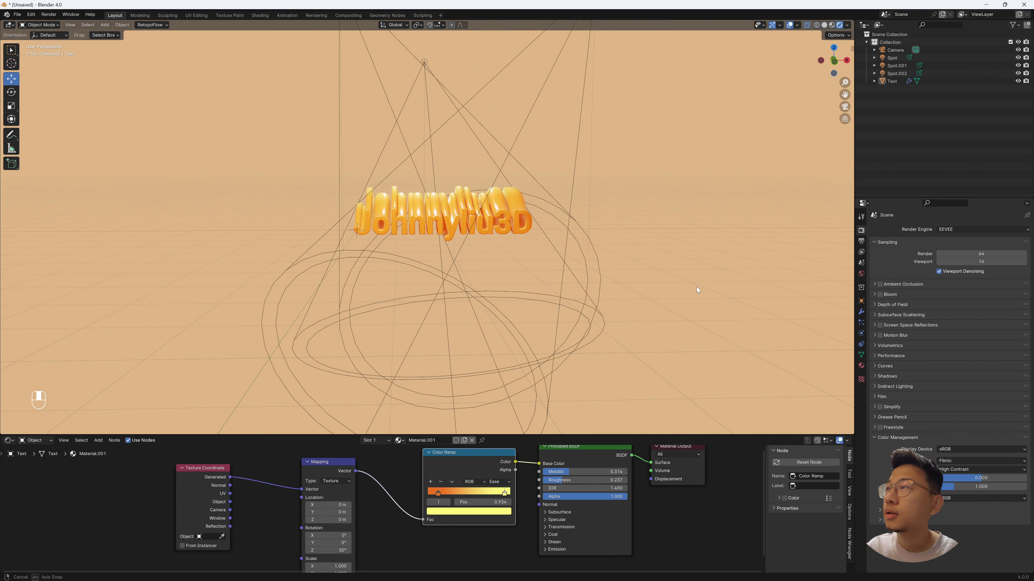
middle_click_drag(696, 287, 704, 290)
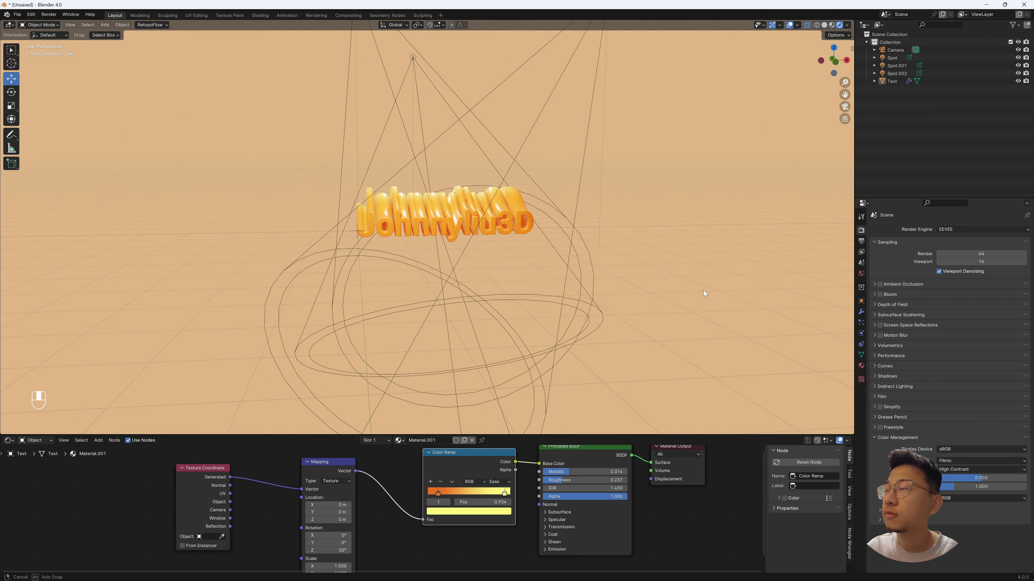
middle_click_drag(703, 290, 600, 210)
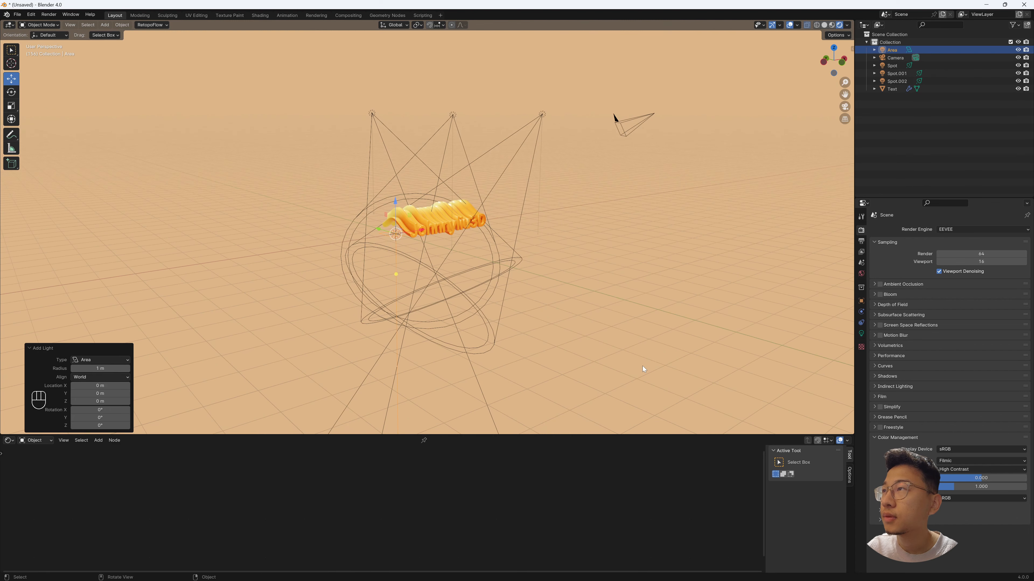
Add an area light, move it about 4.1 m along negative Y, and set its shape to Rectangle.
middle_click_drag(643, 366, 434, 269)
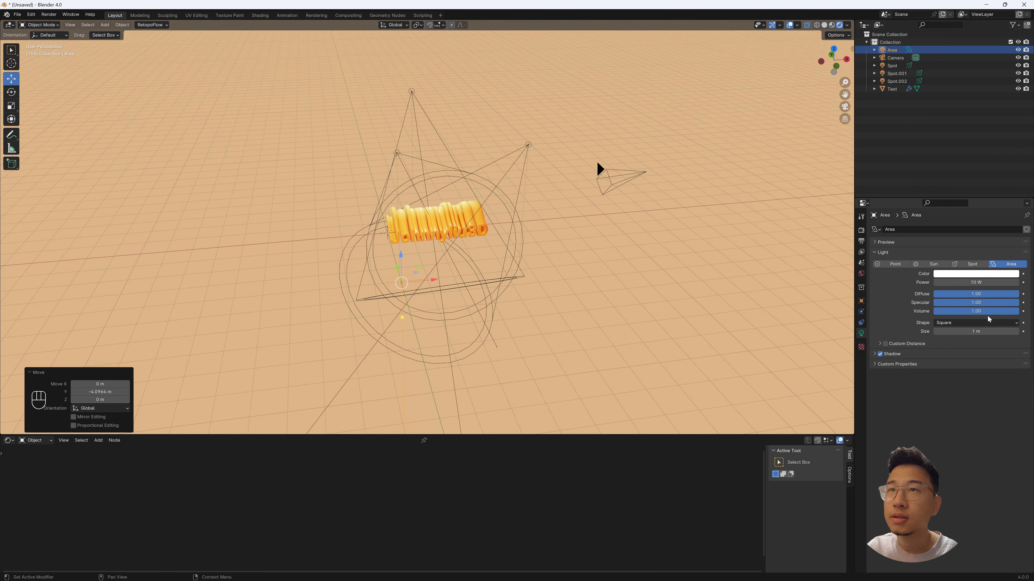
left_click(992, 323)
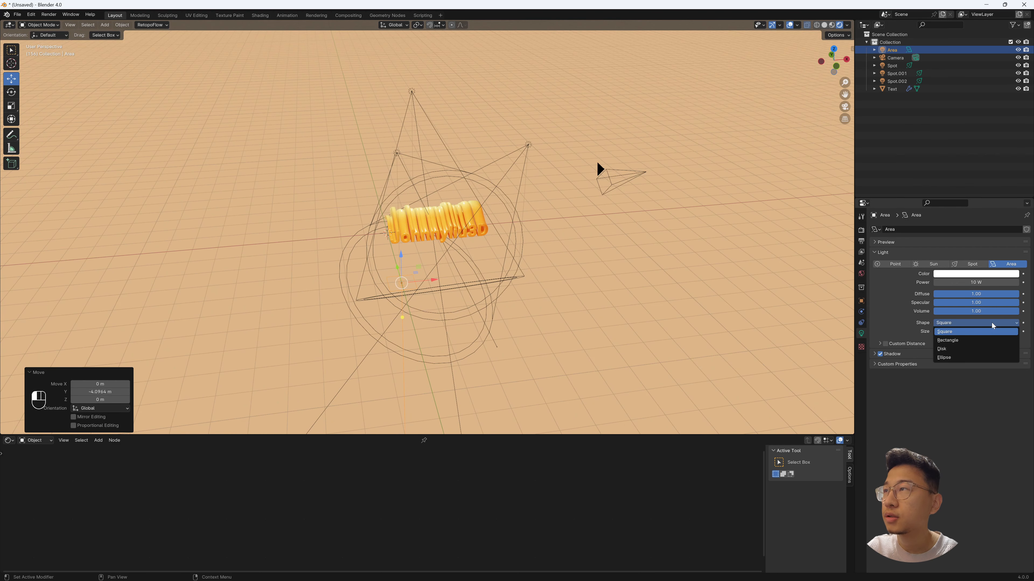
left_click(976, 340)
Scale up the area light, position it in front of the text facing the letters, and set its power to 200 W.
key("s")
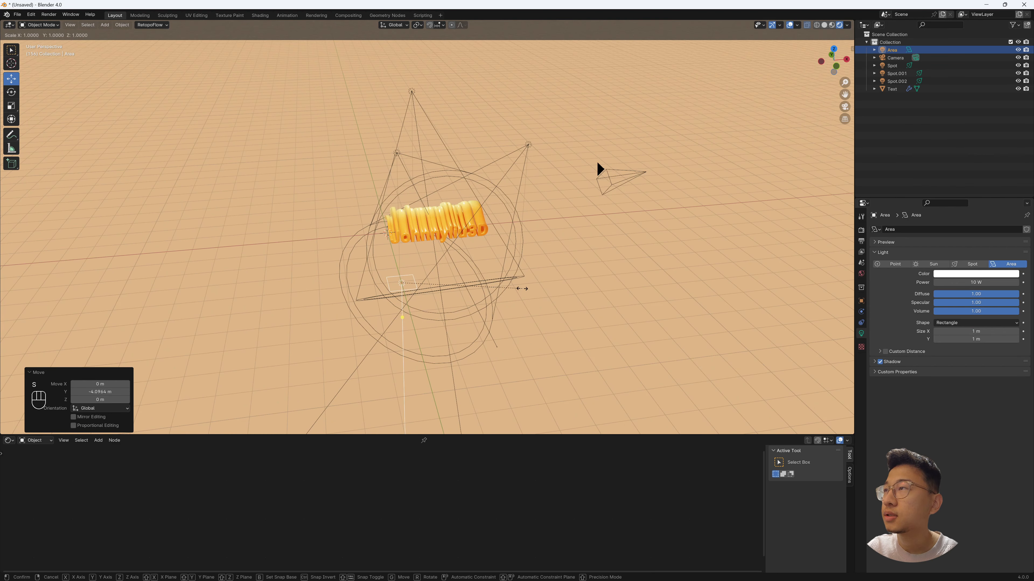
left_click(522, 289)
left_click_drag(421, 283, 488, 278)
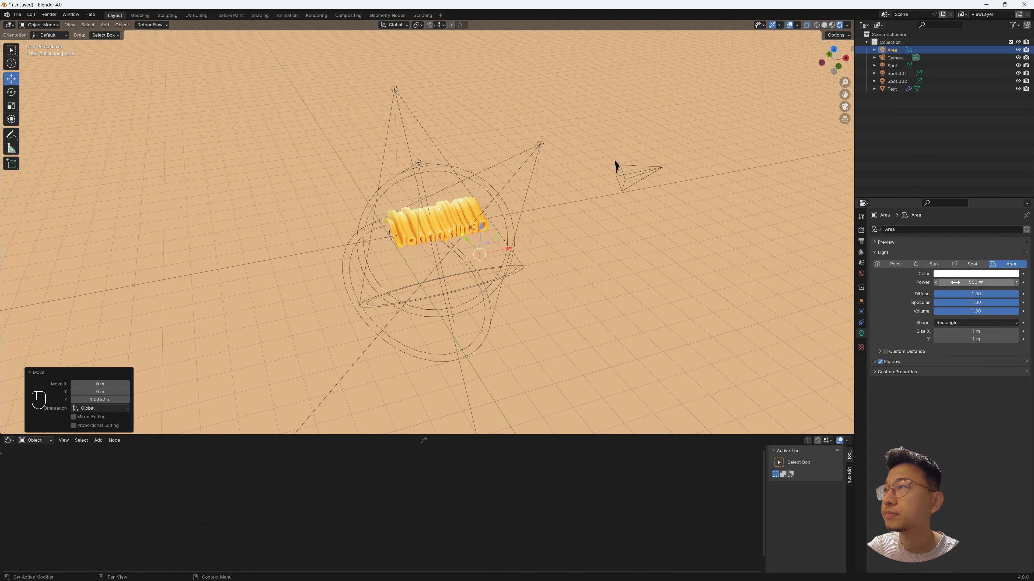
key("space")
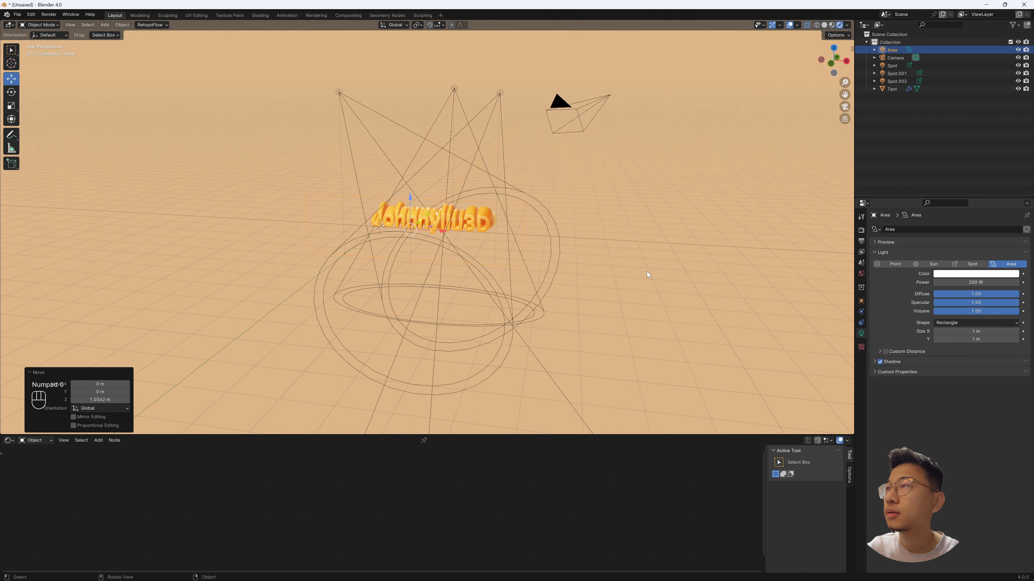
Align the camera to an elevated three-quarter view of the text, and adjust its X and Y shift to center the text in frame.
middle_click_drag(646, 272, 483, 283)
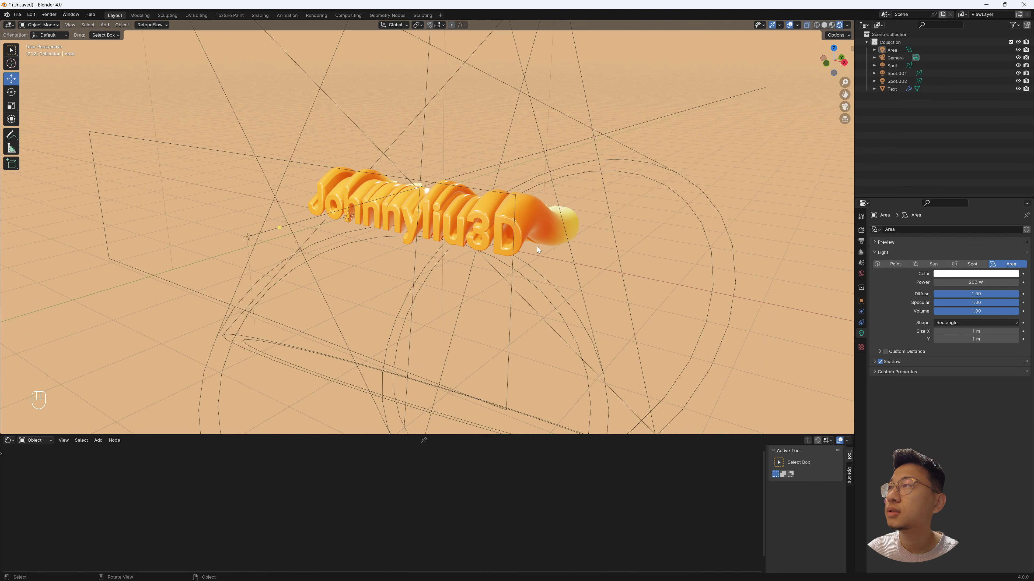
middle_click_drag(537, 246, 539, 273)
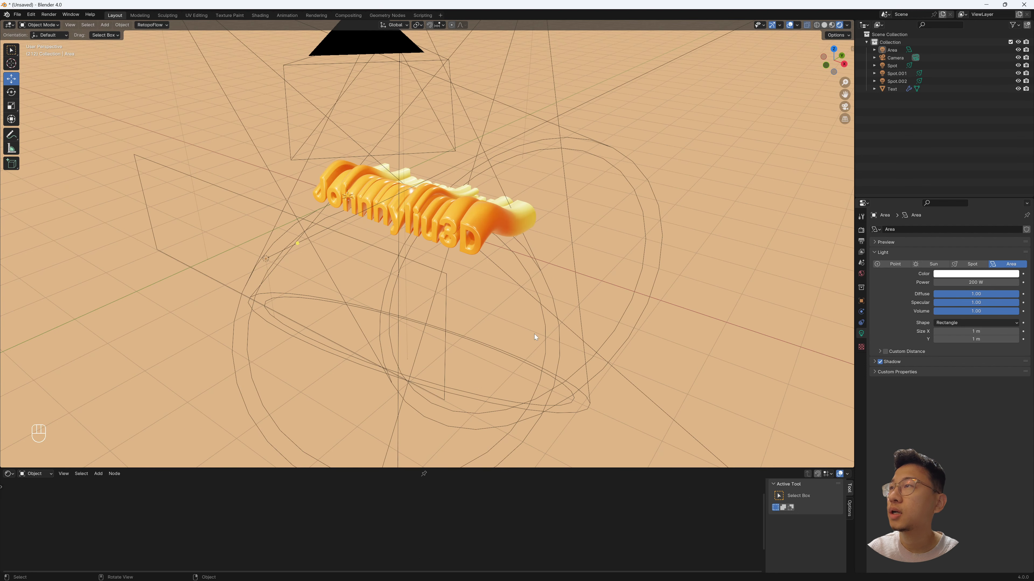
middle_click_drag(535, 334, 527, 328)
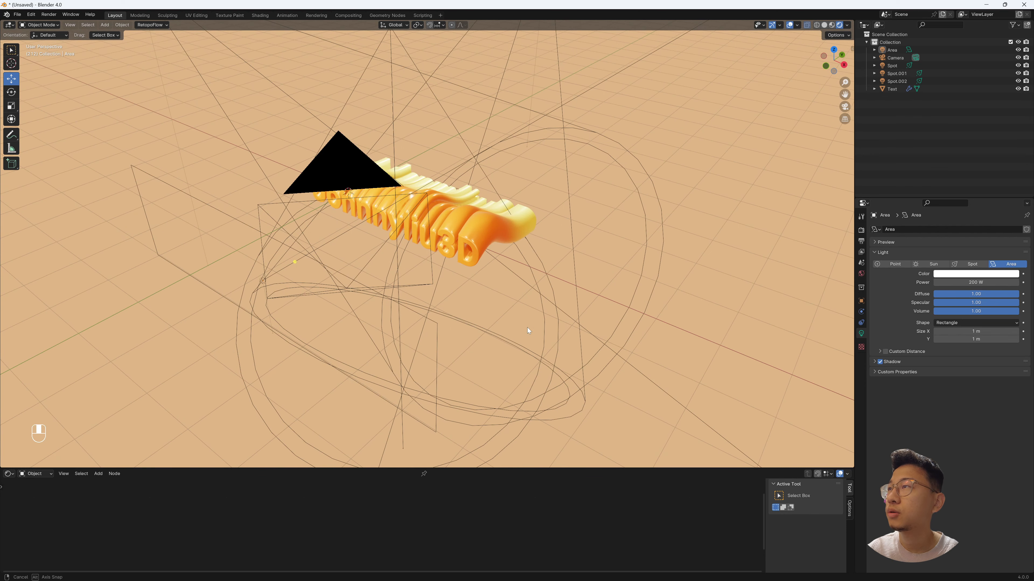
middle_click_drag(527, 328, 508, 282)
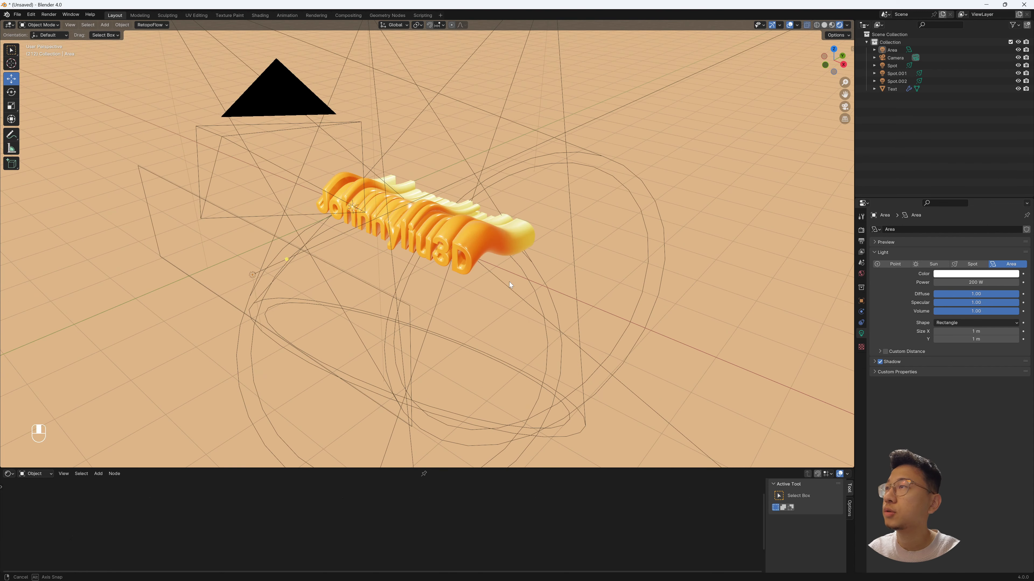
key("ctrl+alt+KP_0")
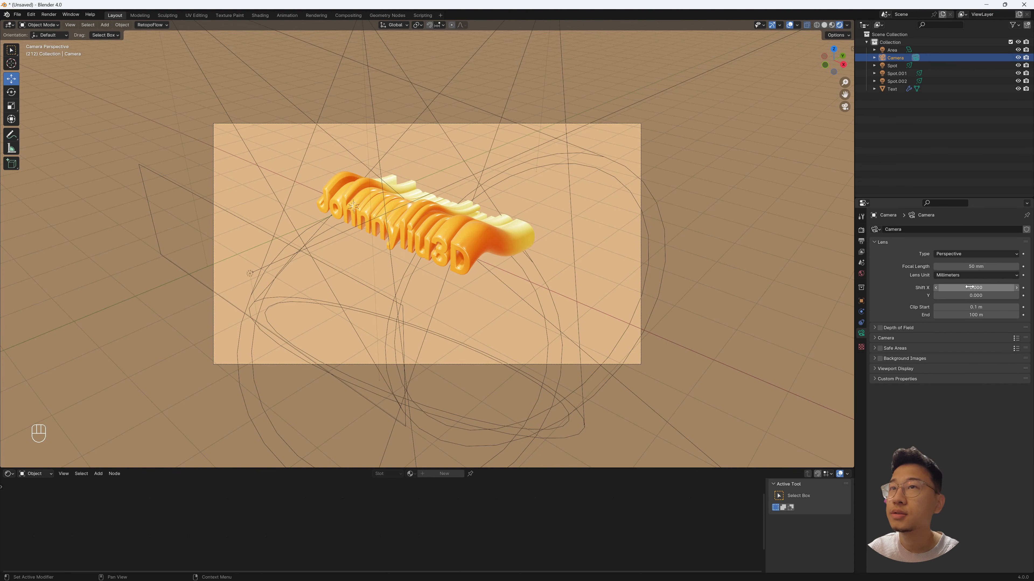
left_click_drag(969, 288, 967, 287)
left_click_drag(969, 296, 970, 295)
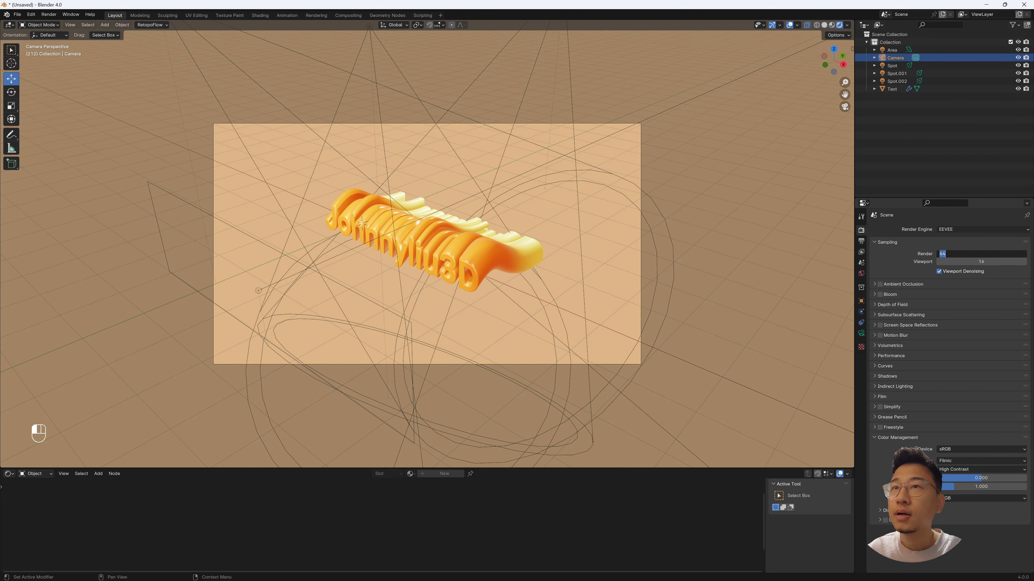
Set the EEVEE render sampling to 800 samples.
type("800")
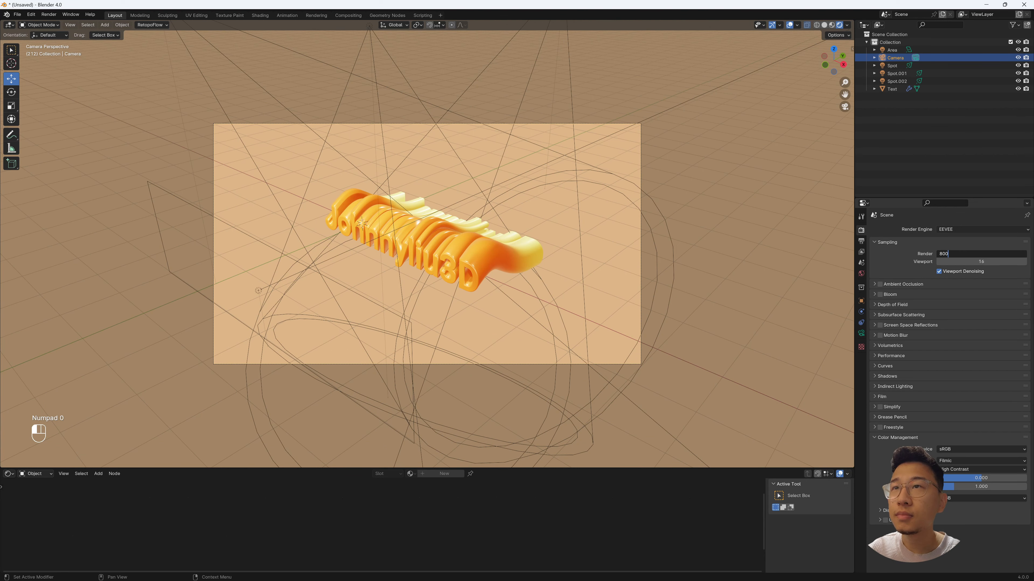
left_click(880, 286)
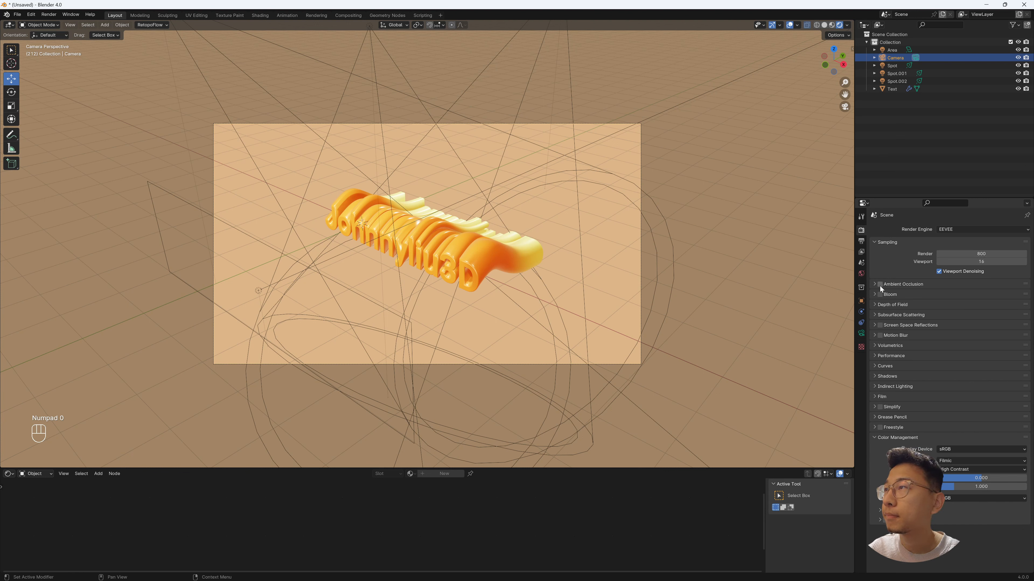